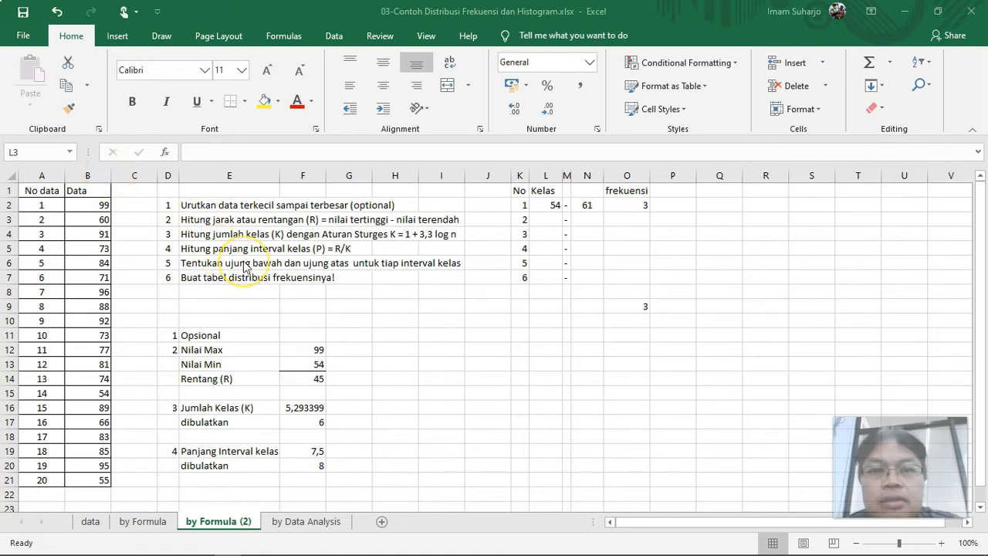
- Review the data table in A1:B21 and the listed frequency distribution procedure in column E
{"action": "left_click", "coordinate": [86, 481]}
{"action": "left_click_drag", "start_coordinate": [85, 482], "coordinate": [37, 194]}
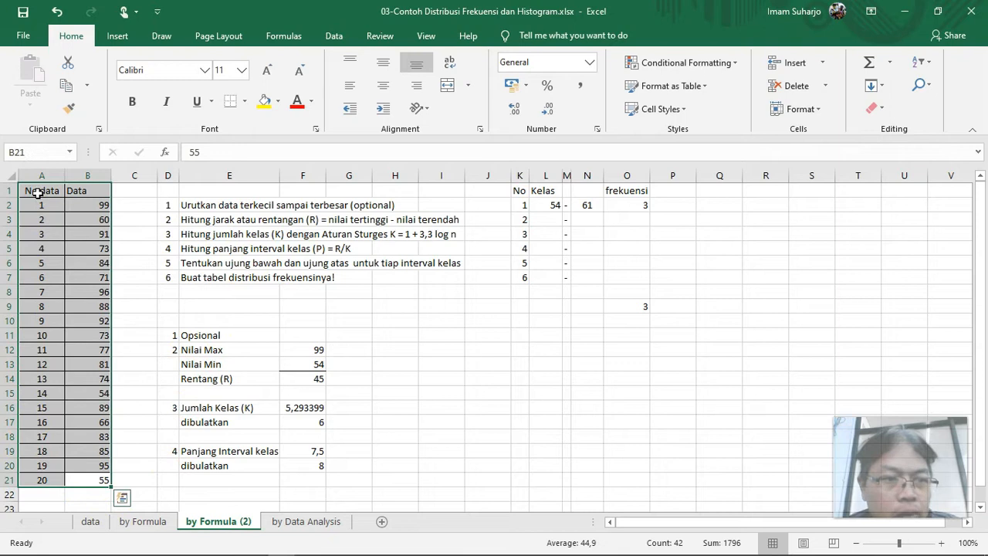
{"action": "left_click", "coordinate": [292, 234]}
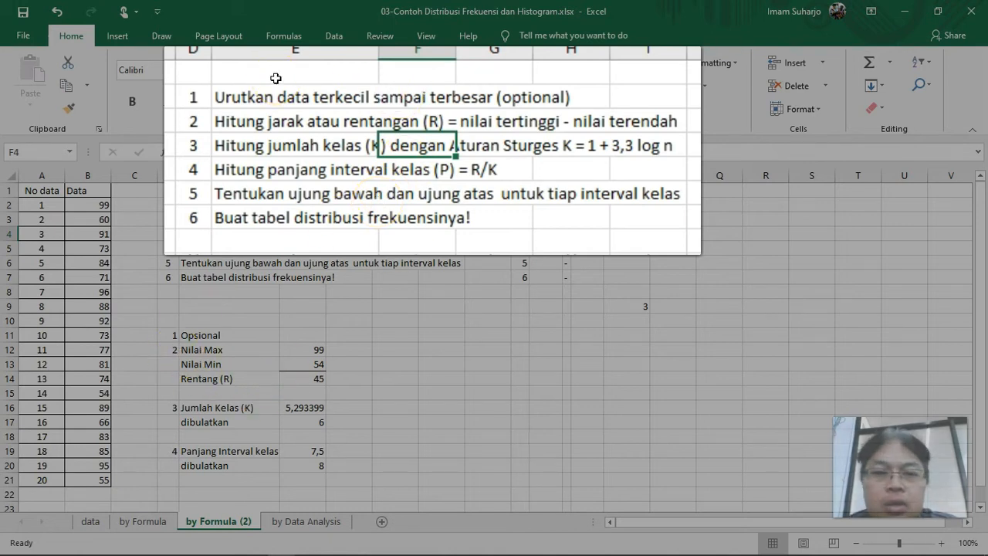
{"action": "left_click", "coordinate": [262, 98]}
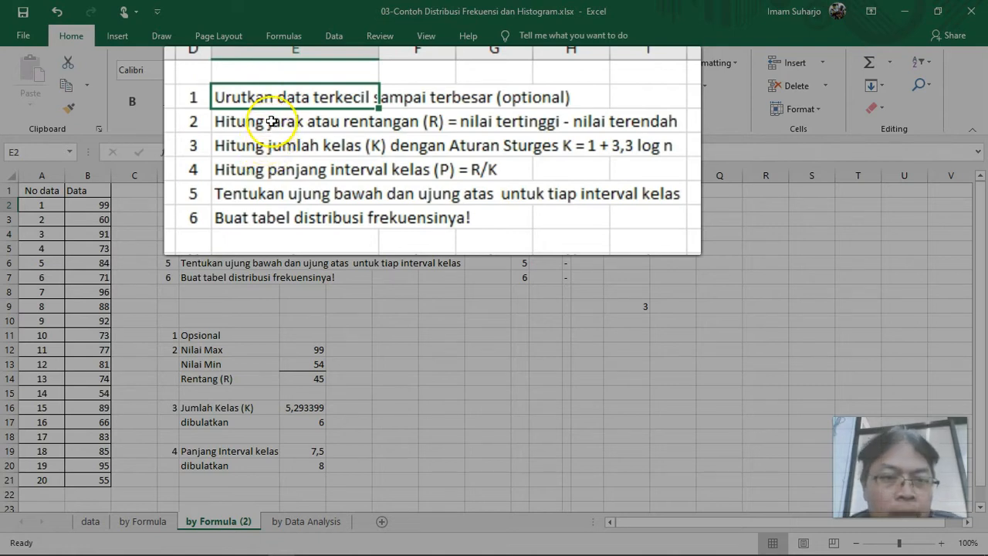
{"action": "left_click", "coordinate": [271, 121]}
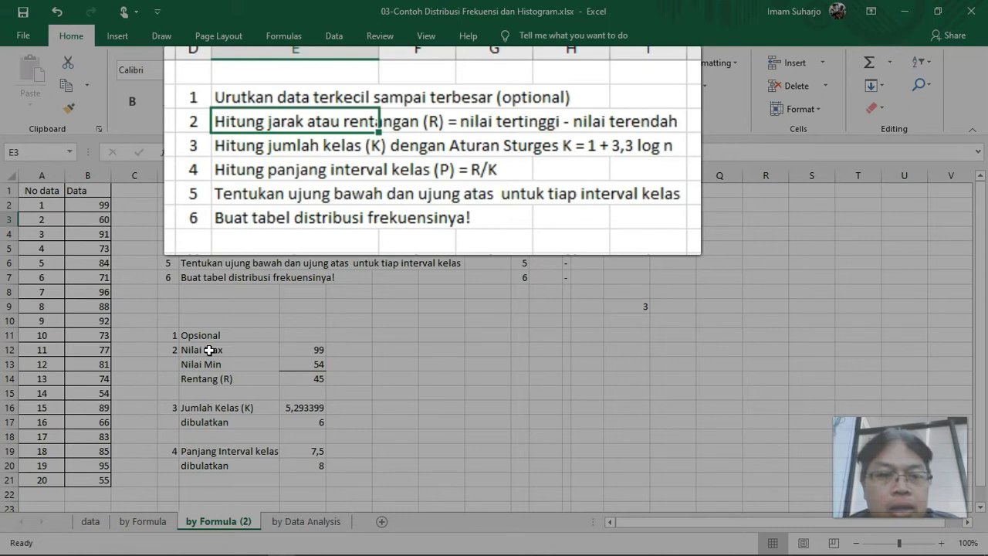
- Enter a MAX formula over B2:B21 in F12 for the maximum value (Nilai Max)
{"action": "left_click", "coordinate": [303, 350]}
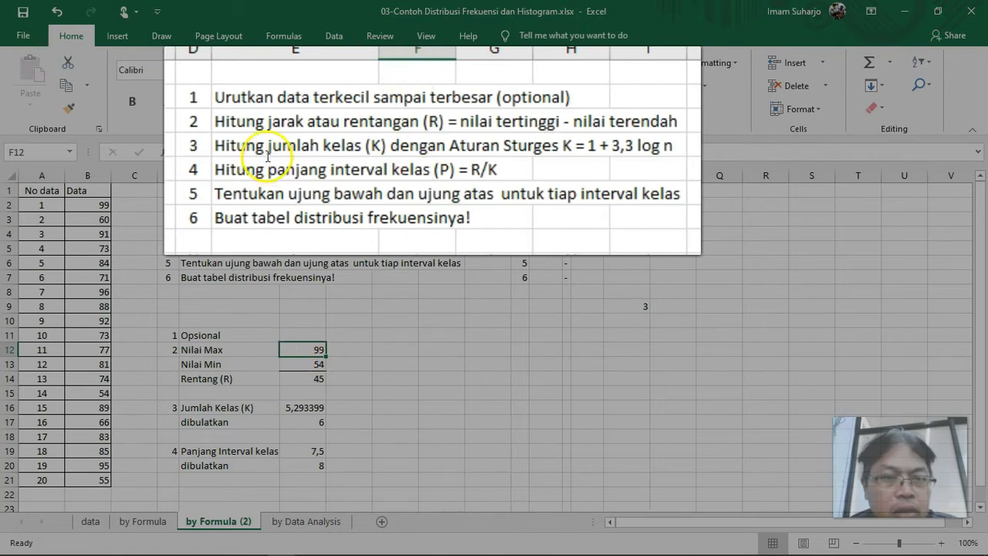
{"action": "type", "text": "="}
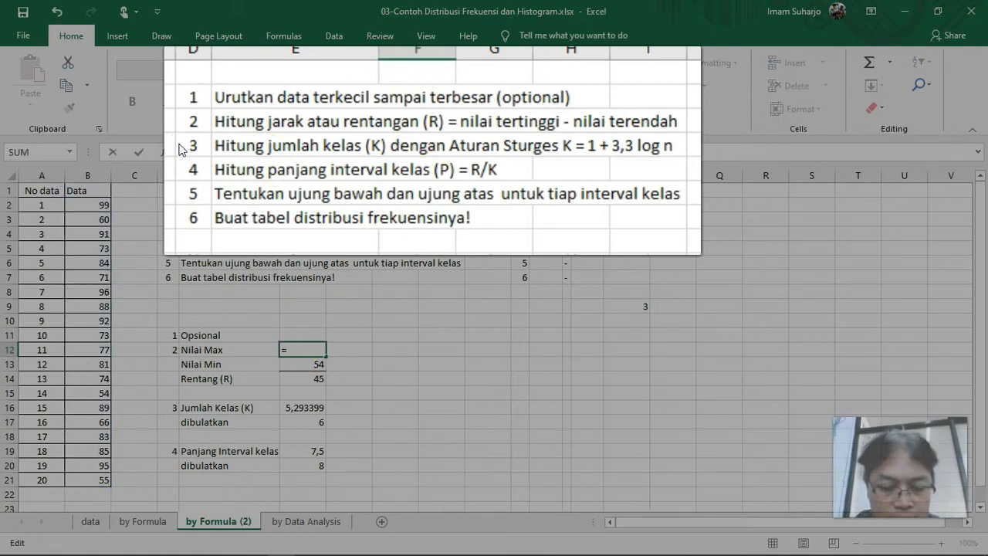
{"action": "type", "text": "max("}
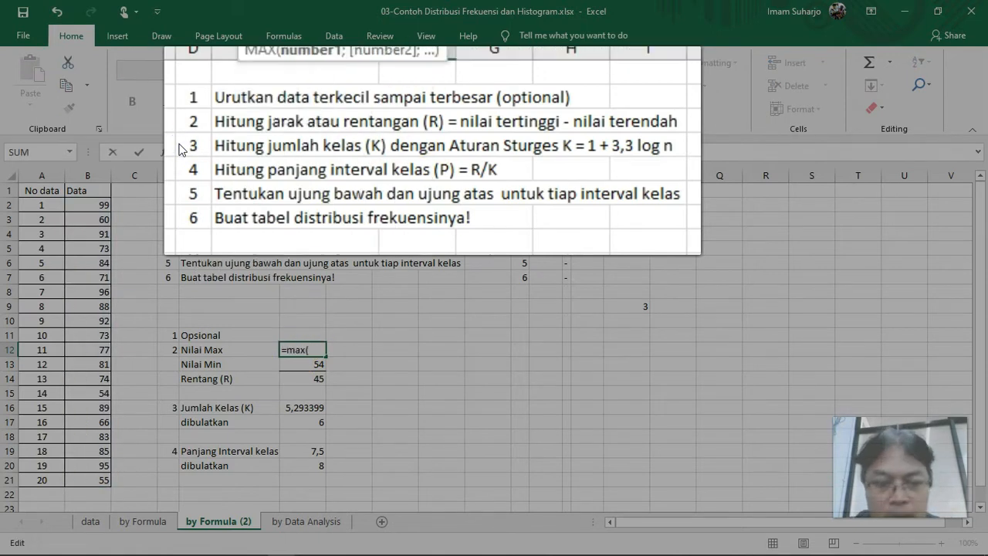
{"action": "left_click_drag", "start_coordinate": [89, 205], "coordinate": [88, 478]}
{"action": "key", "text": "Return"}
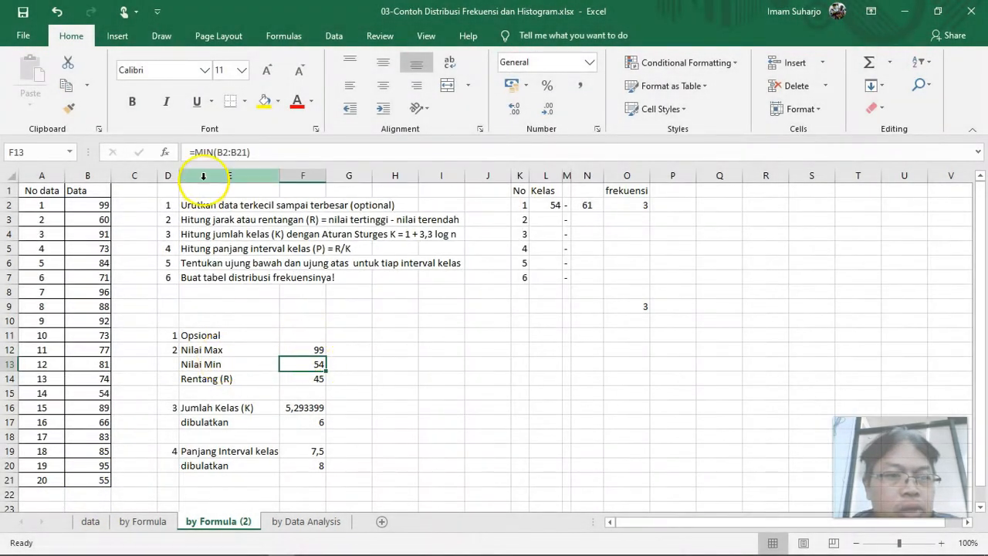
- Examine the MIN formula in F13, the range formula in F14 and the Sturges class-count formula in F16
{"action": "left_click", "coordinate": [214, 153]}
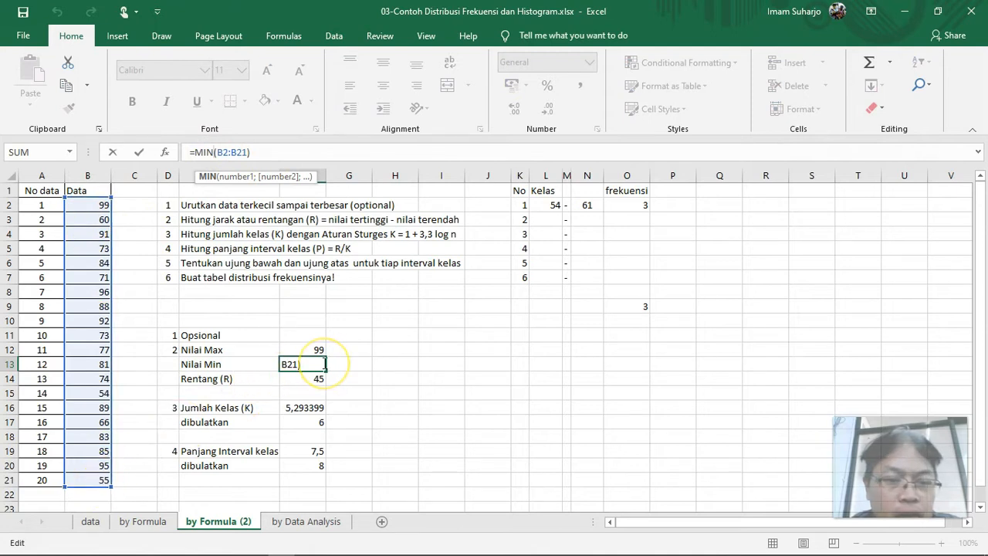
{"action": "key", "text": "Return"}
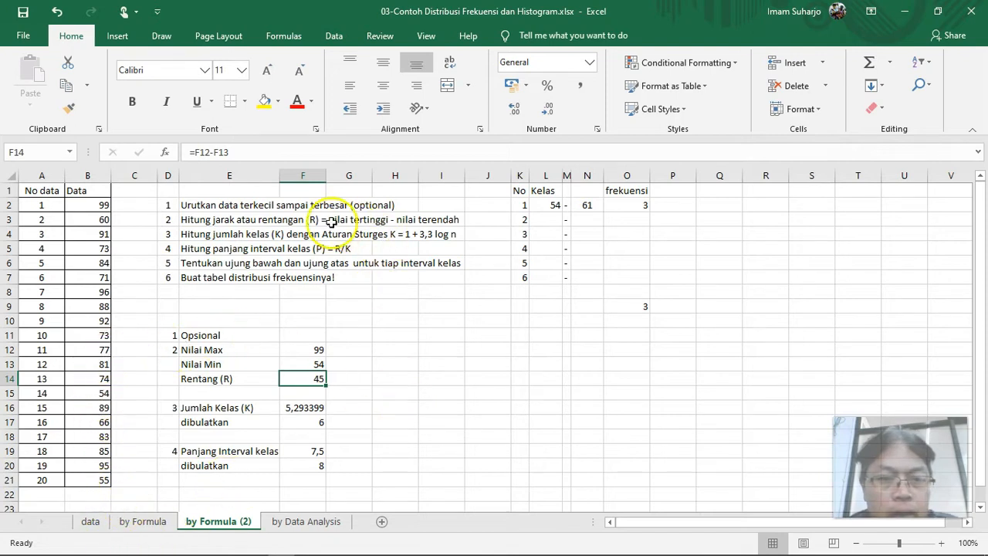
{"action": "left_click", "coordinate": [242, 237]}
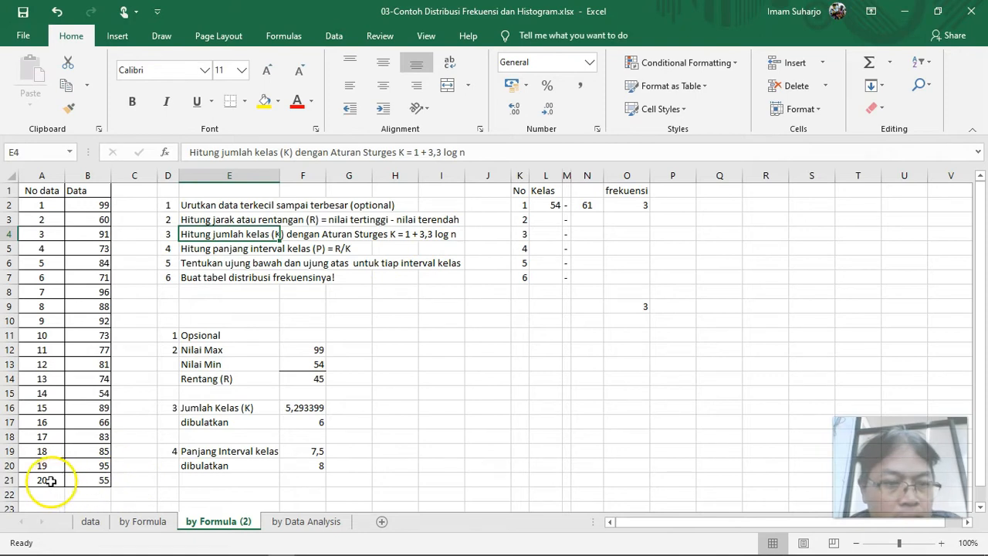
{"action": "left_click", "coordinate": [297, 407]}
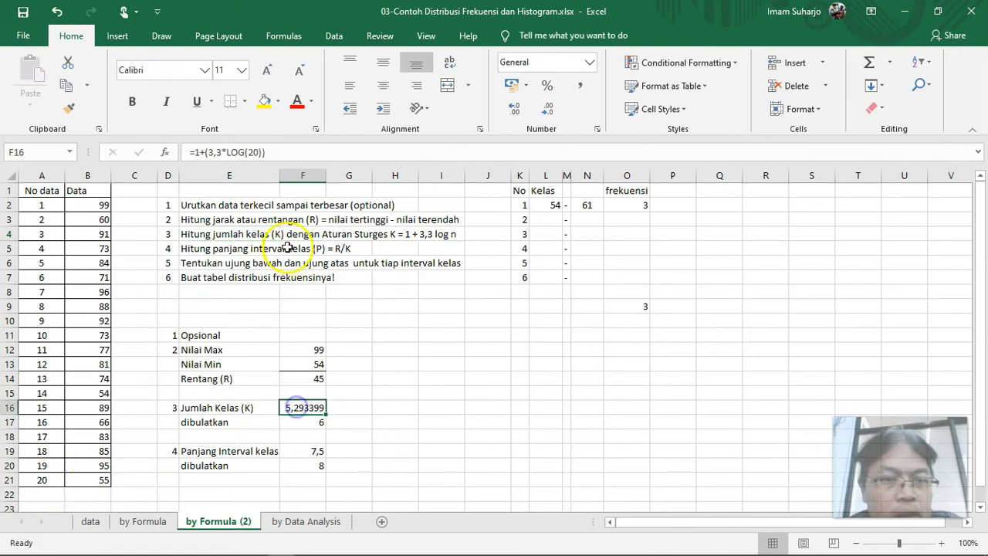
{"action": "left_click", "coordinate": [228, 152]}
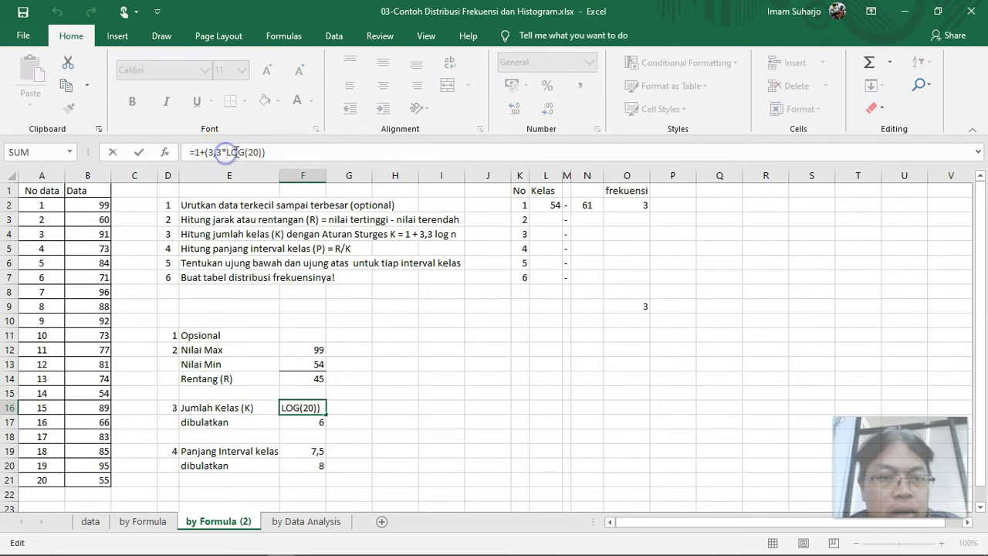
{"action": "double_click", "coordinate": [252, 152]}
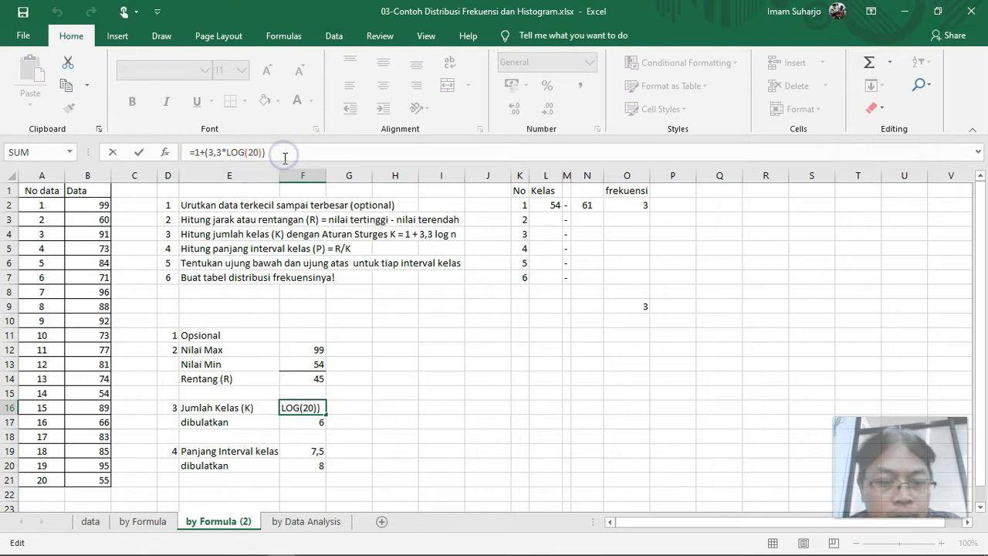
{"action": "left_click", "coordinate": [347, 409]}
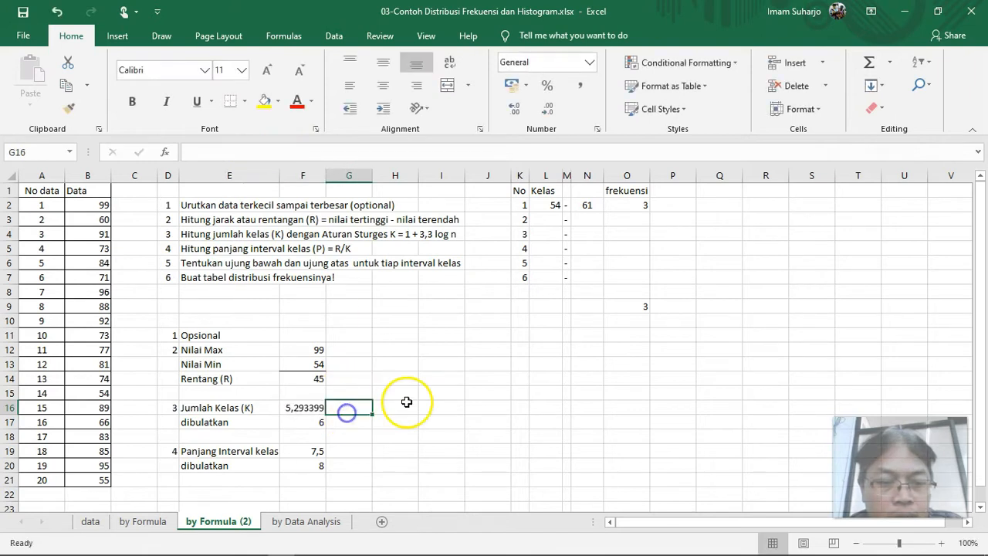
- Examine the rounded class count formula in F17 and the class interval length formulas in F19 and F20
{"action": "left_click", "coordinate": [312, 422]}
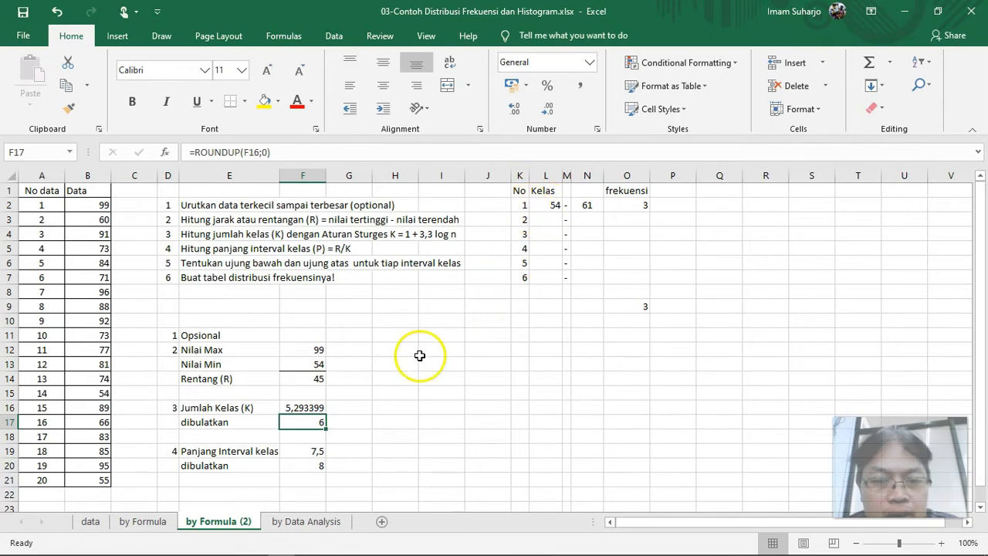
{"action": "left_click", "coordinate": [338, 424]}
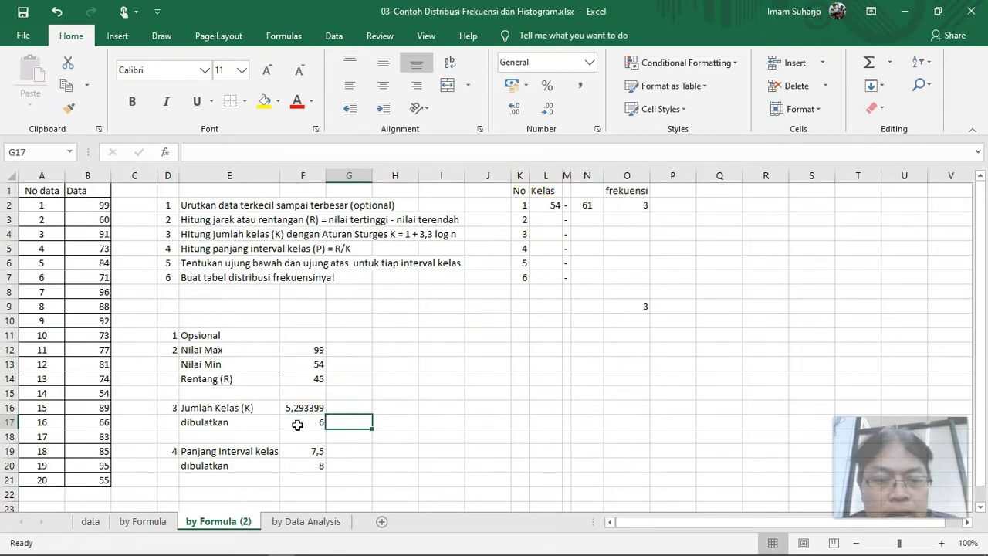
{"action": "left_click", "coordinate": [298, 423]}
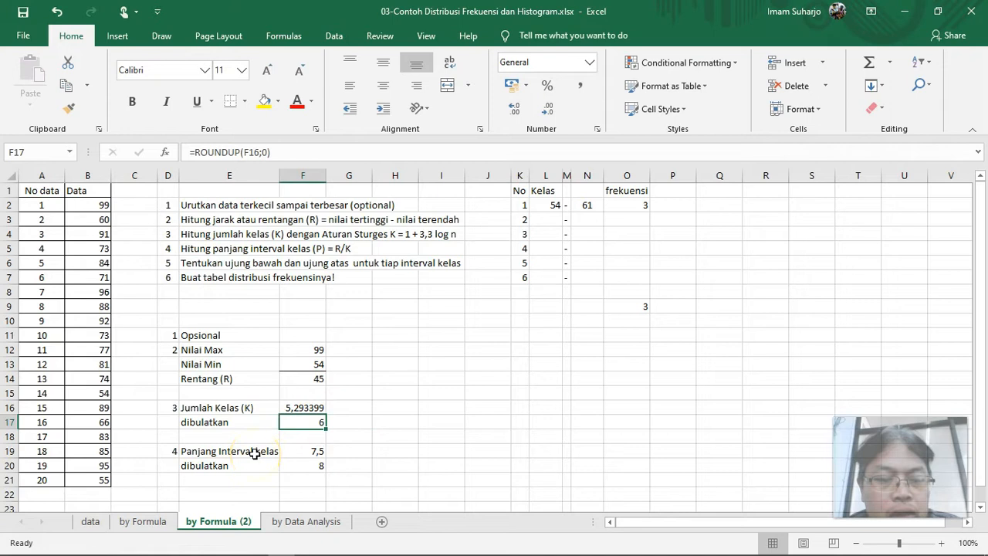
{"action": "left_click", "coordinate": [195, 454]}
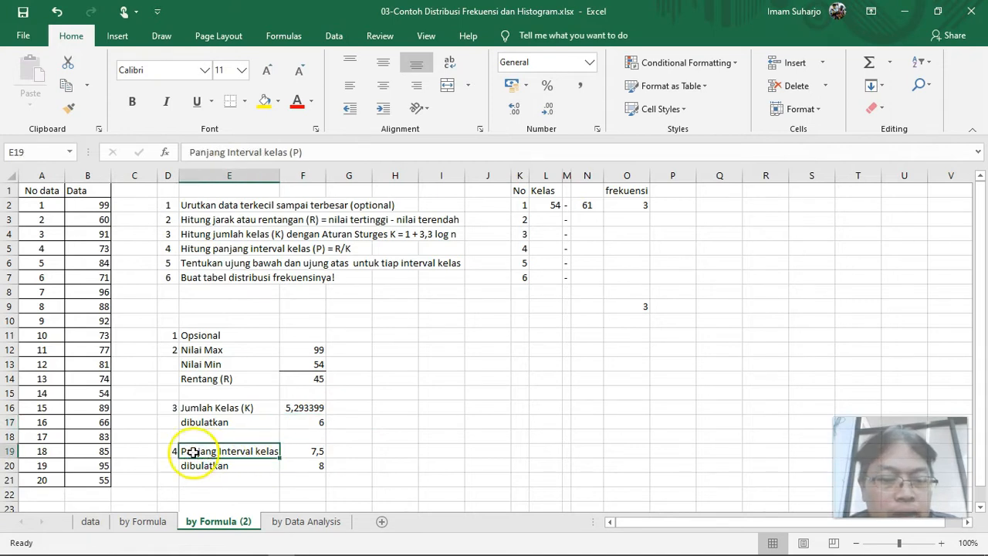
{"action": "left_click", "coordinate": [306, 450]}
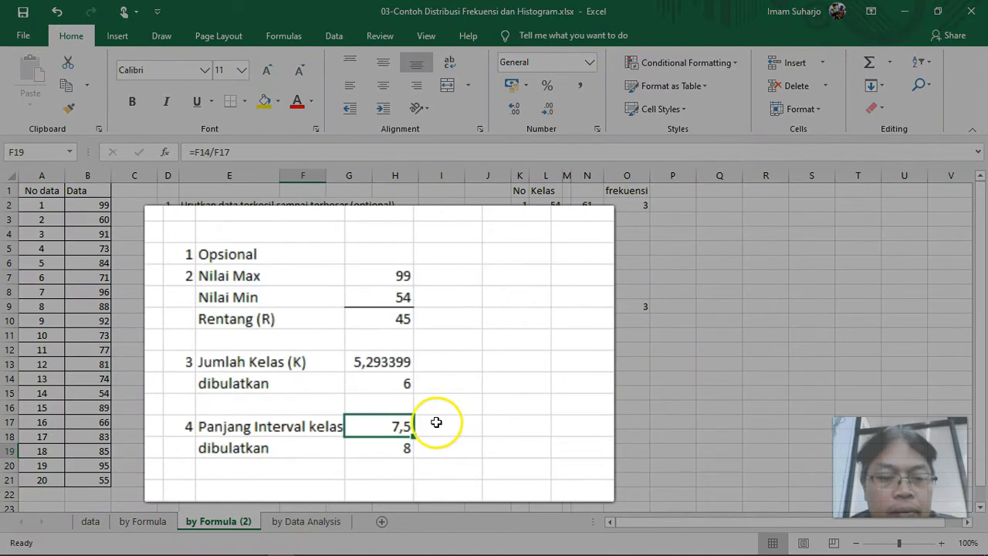
{"action": "double_click", "coordinate": [383, 421]}
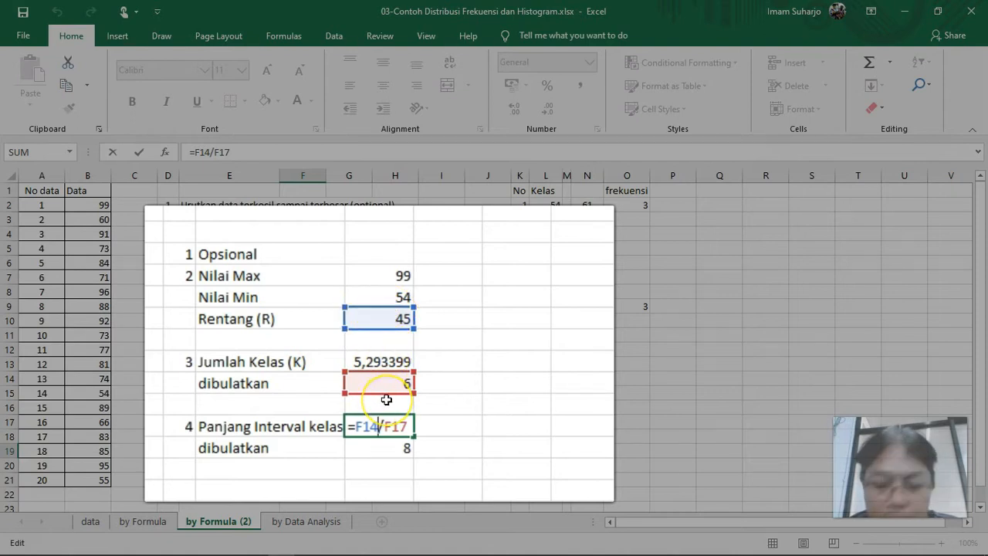
{"action": "key", "text": "Return"}
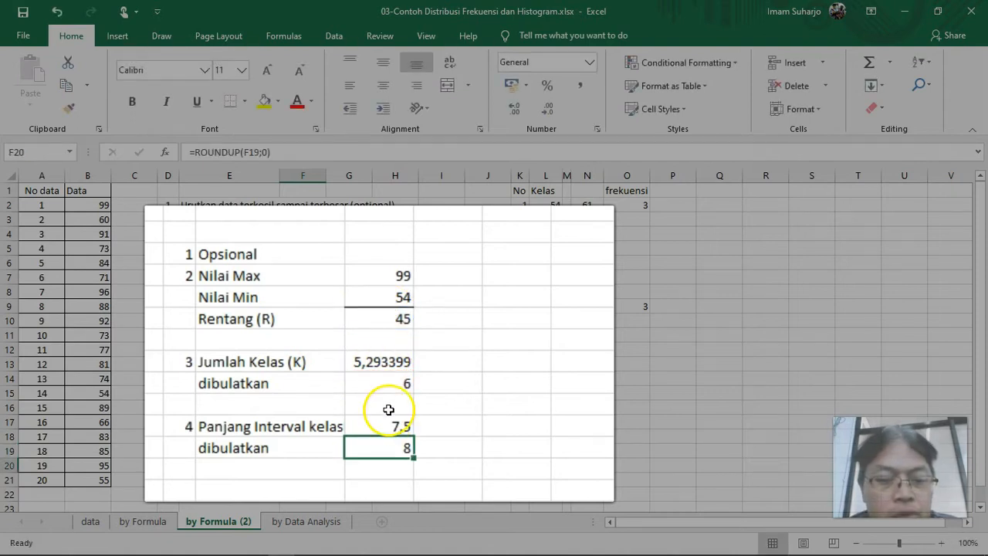
{"action": "left_click", "coordinate": [391, 425]}
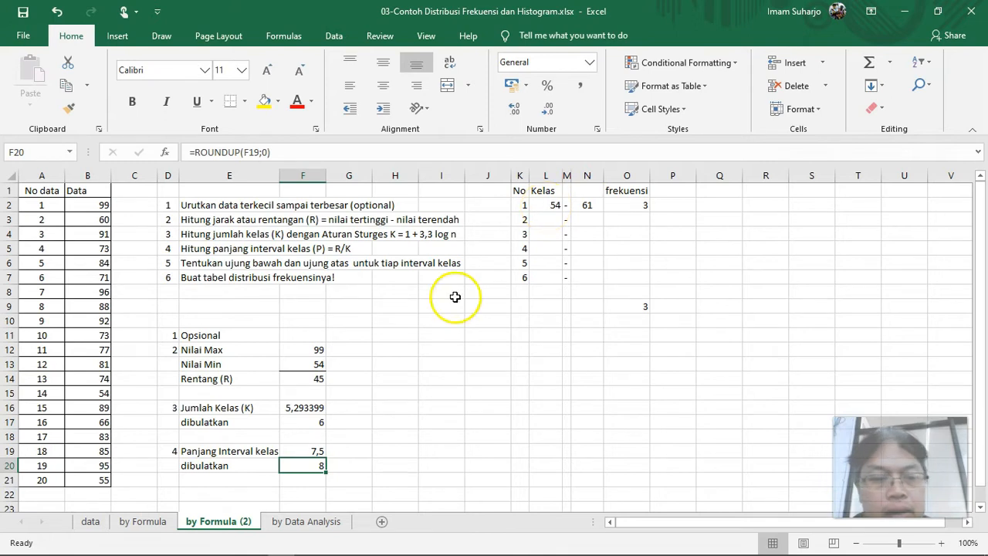
- Examine how the first class's lower limit in L2 and upper limit formula in N2 relate to the minimum and interval length
{"action": "left_click", "coordinate": [554, 206]}
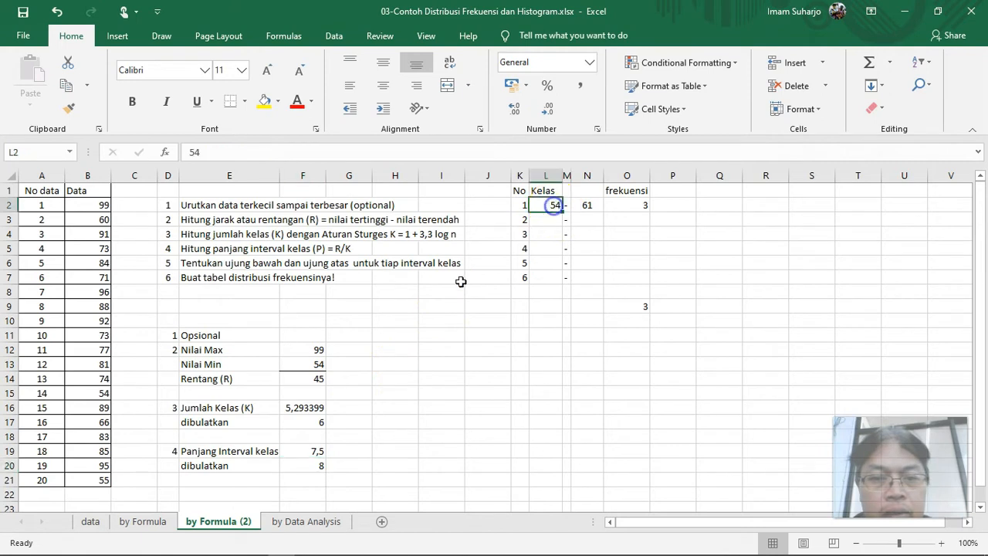
{"action": "left_click", "coordinate": [321, 365]}
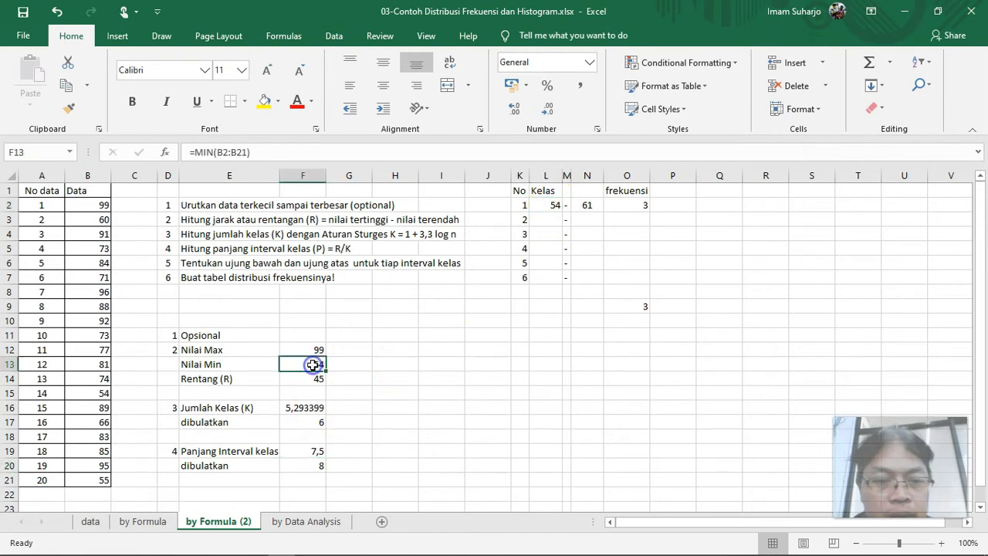
{"action": "left_click", "coordinate": [551, 207]}
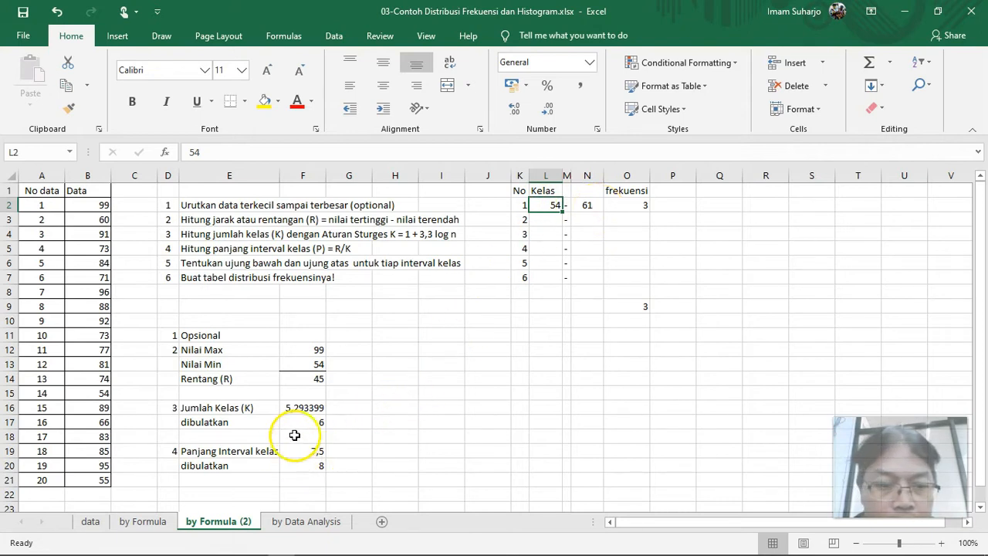
{"action": "left_click", "coordinate": [310, 469]}
{"action": "left_click", "coordinate": [541, 206]}
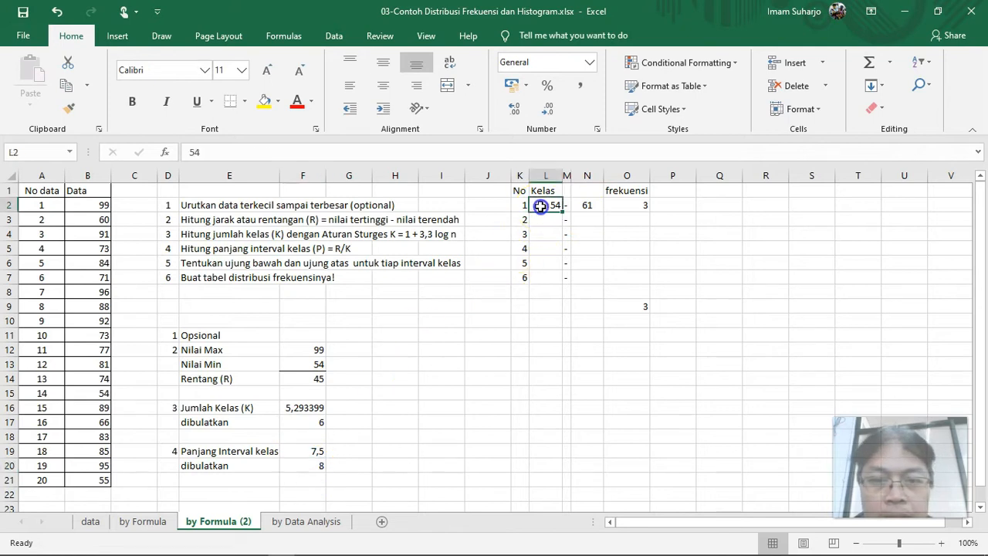
{"action": "left_click", "coordinate": [586, 206]}
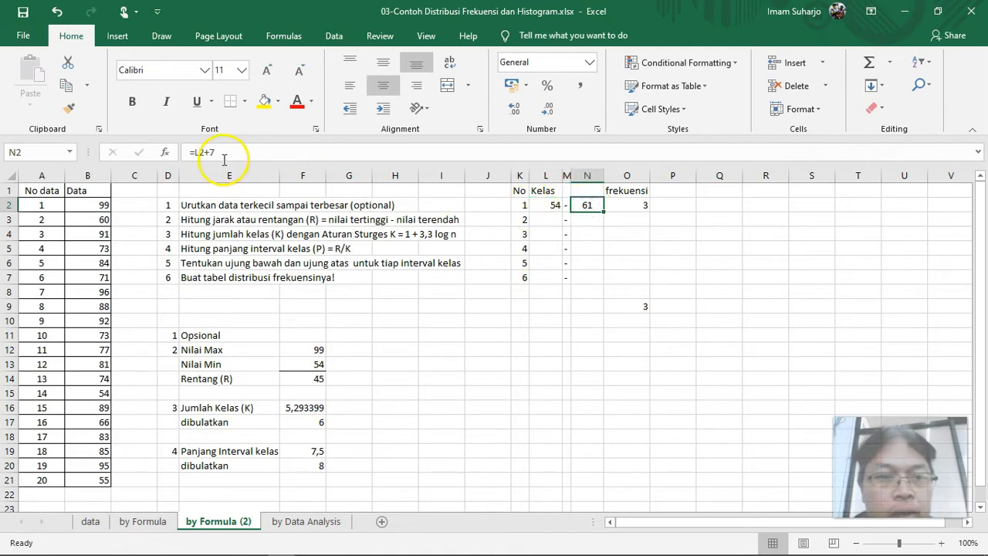
{"action": "double_click", "coordinate": [588, 205]}
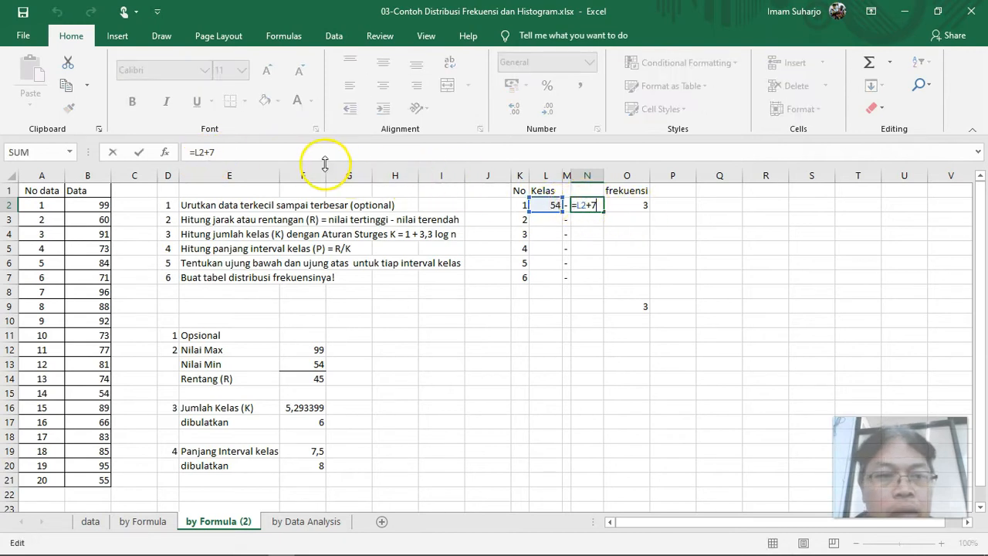
{"action": "key", "text": "Return"}
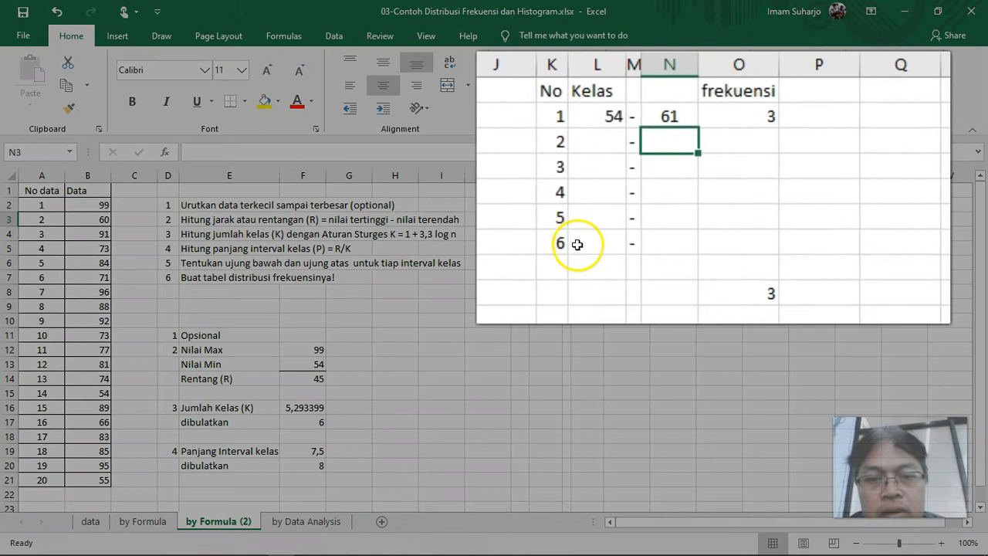
- Fill the rounded class count in F17 and the rounded interval length in F20 with yellow
{"action": "left_click", "coordinate": [318, 421]}
{"action": "left_click", "coordinate": [265, 101]}
{"action": "left_click", "coordinate": [321, 464]}
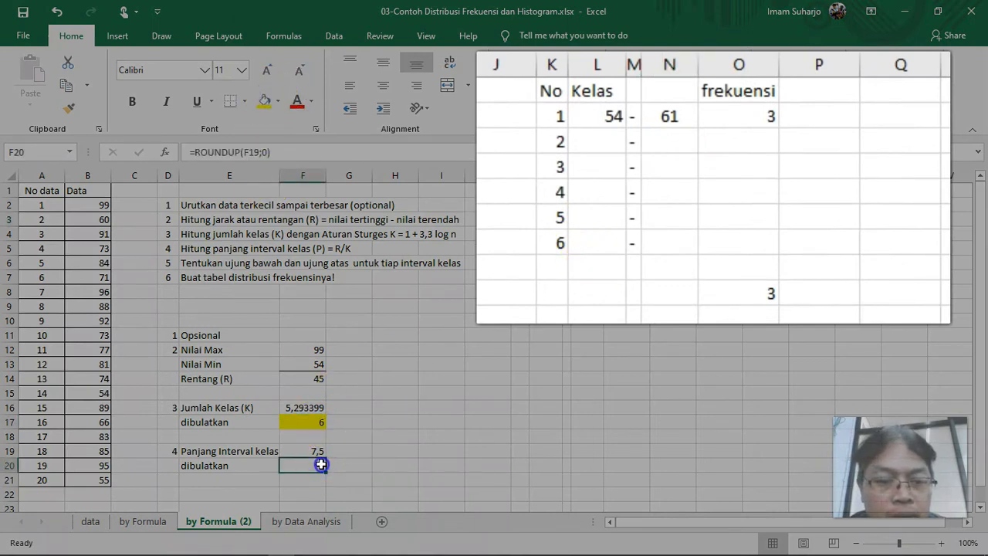
{"action": "left_click", "coordinate": [273, 108]}
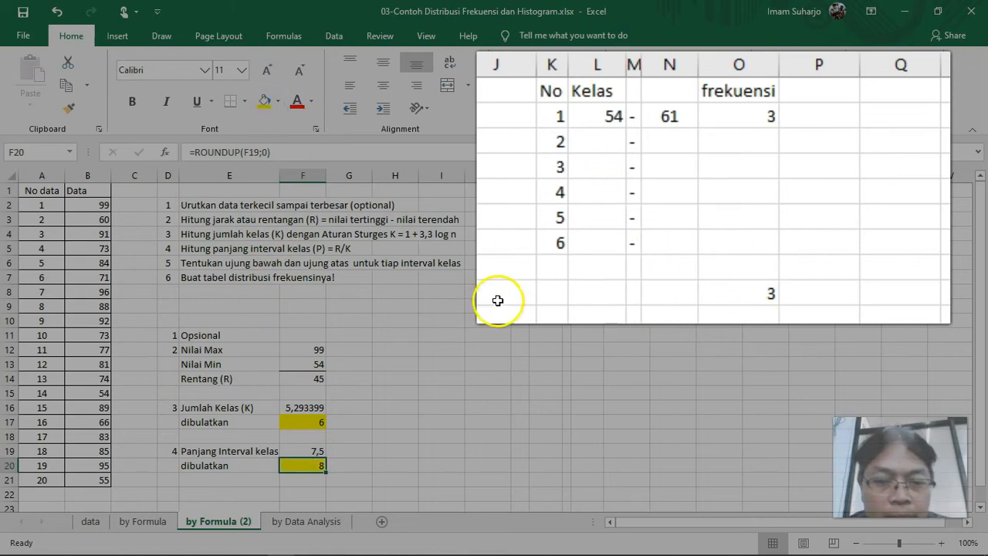
- Calculate the second class's lower limit in L3 by adding the interval length of 8 to L2
{"action": "left_click", "coordinate": [593, 137]}
{"action": "type", "text": "="}
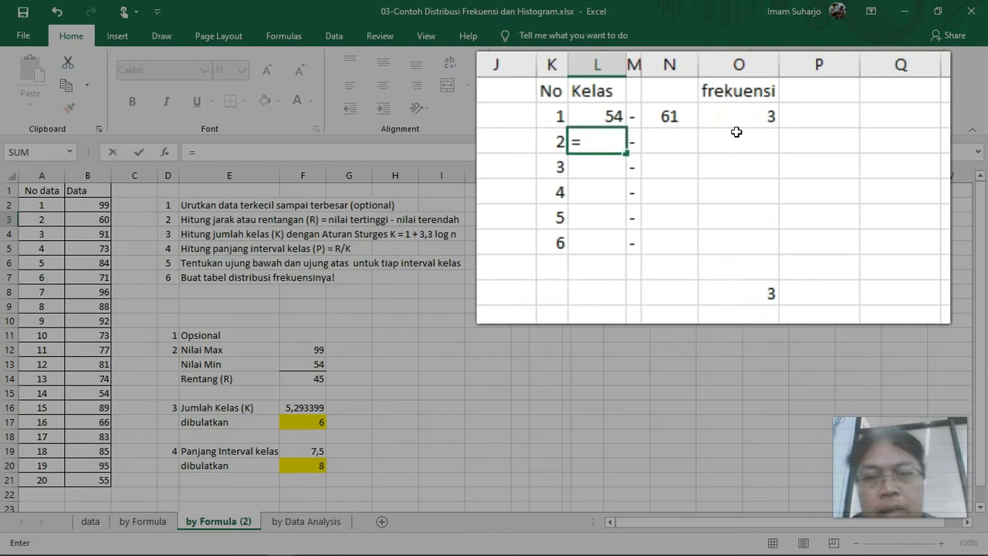
{"action": "key", "text": "Up"}
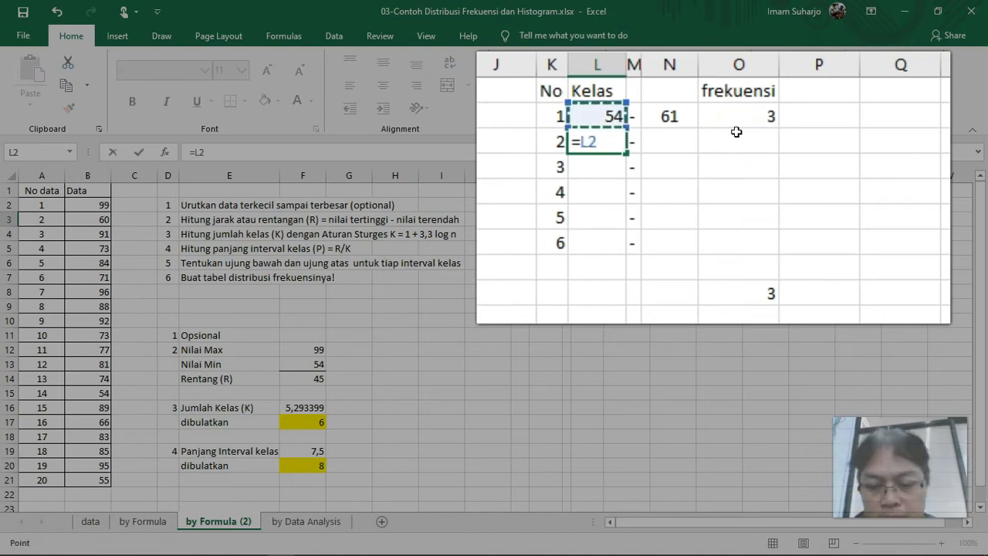
{"action": "key", "text": "Return"}
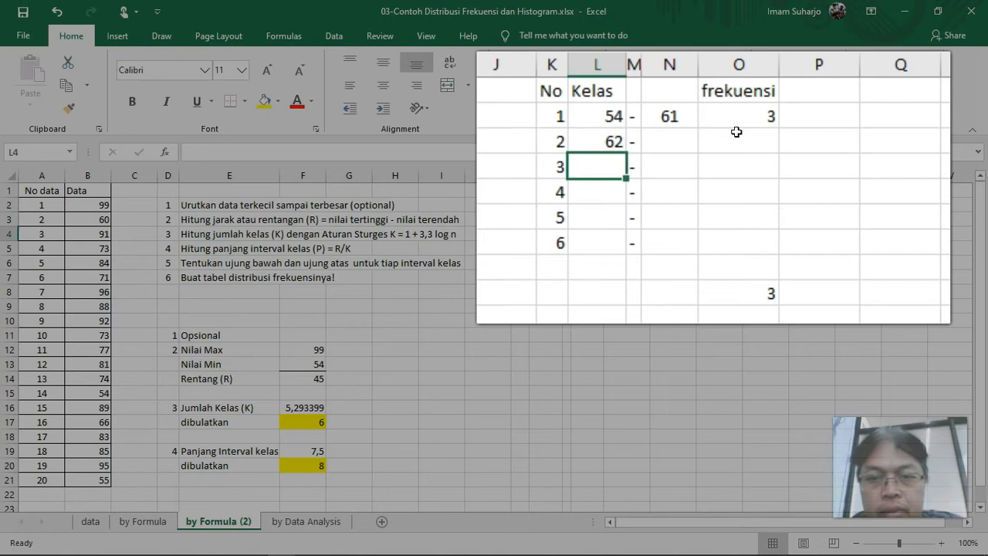
- Extend the lower-limit formula from L3 down to L7 and the upper-limit formula from N2 down to N7
{"action": "left_click", "coordinate": [614, 141]}
{"action": "left_click_drag", "start_coordinate": [623, 155], "coordinate": [592, 245]}
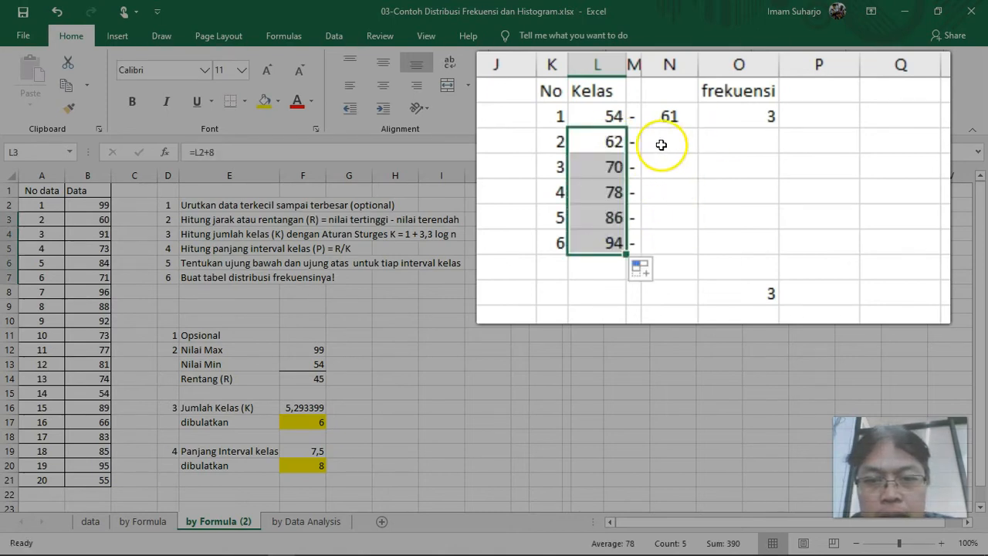
{"action": "left_click", "coordinate": [614, 243]}
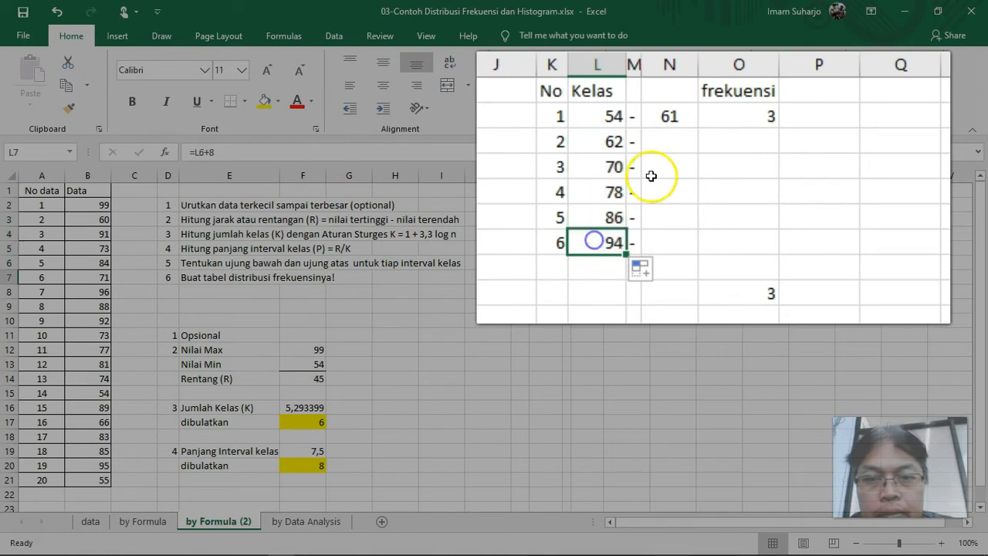
{"action": "left_click", "coordinate": [691, 121]}
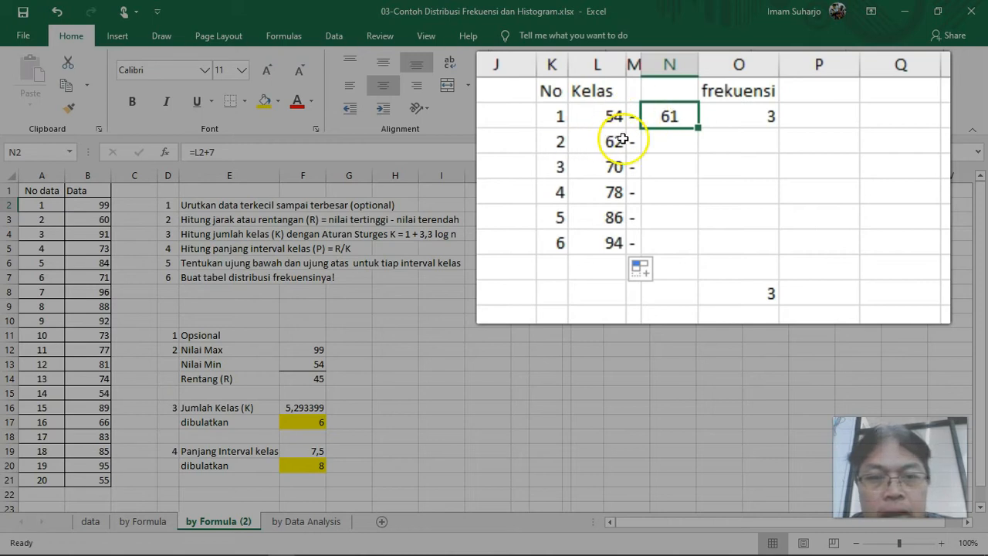
{"action": "left_click_drag", "start_coordinate": [695, 127], "coordinate": [671, 246]}
{"action": "left_click", "coordinate": [739, 193]}
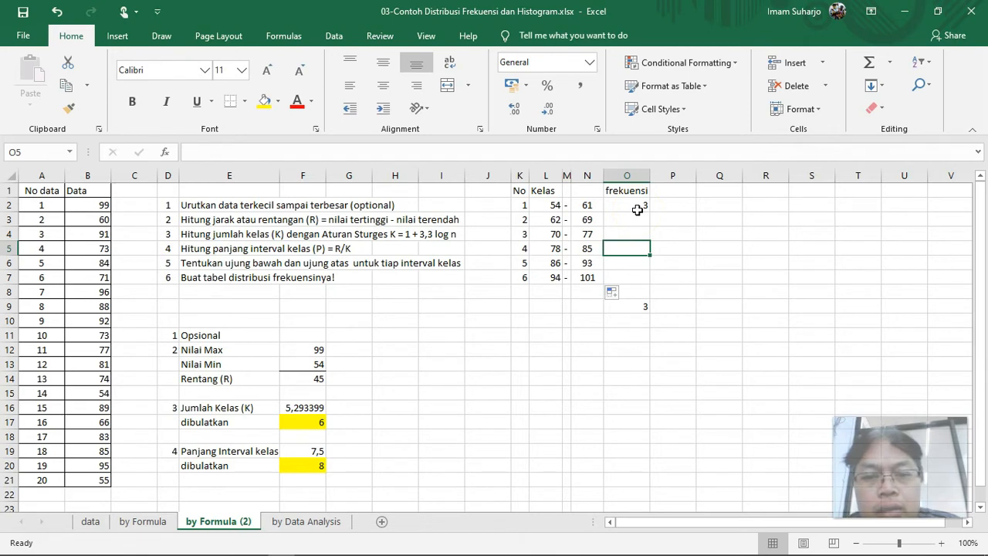
- Insert a blank column O between the upper class limits and the frekuensi column
{"action": "left_click", "coordinate": [641, 176]}
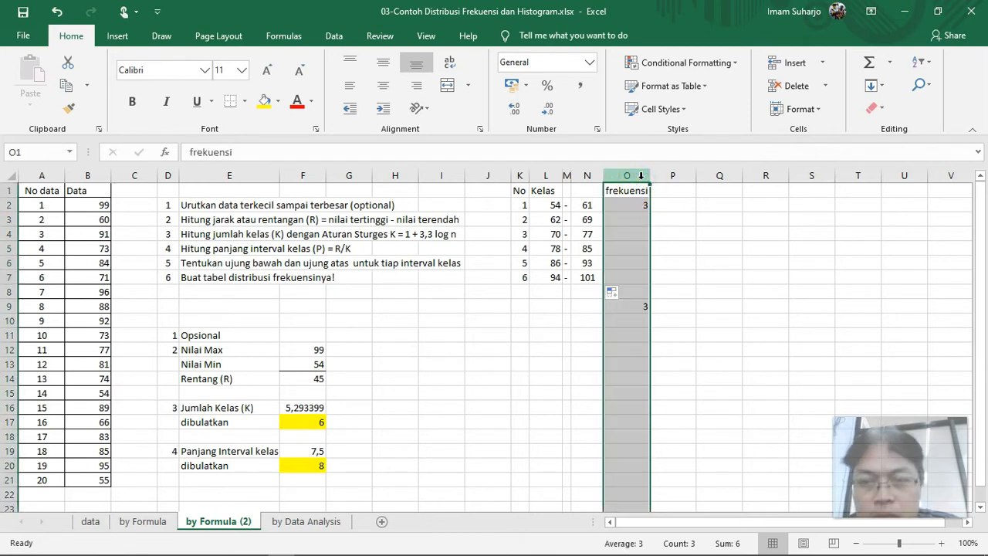
{"action": "right_click", "coordinate": [647, 202]}
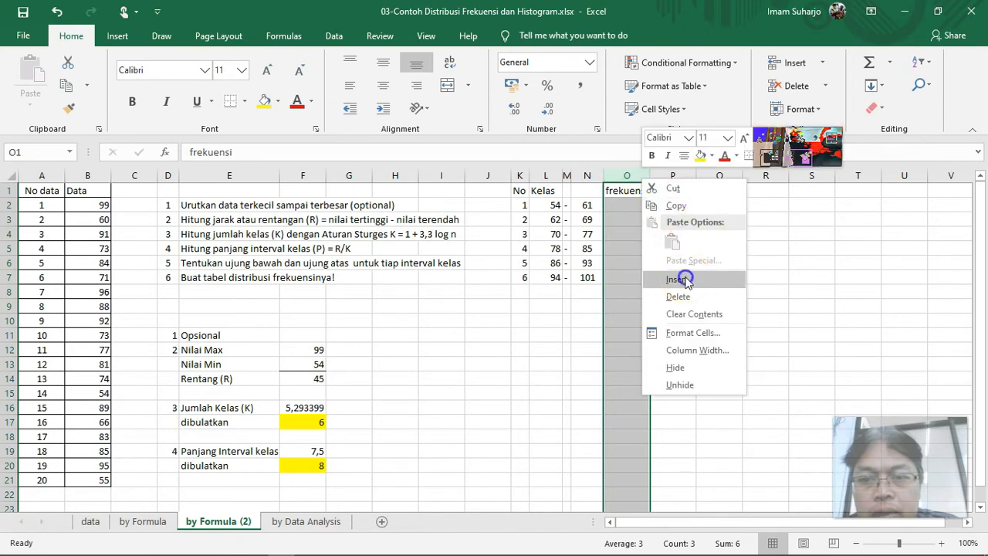
{"action": "left_click", "coordinate": [686, 276]}
{"action": "left_click", "coordinate": [620, 206]}
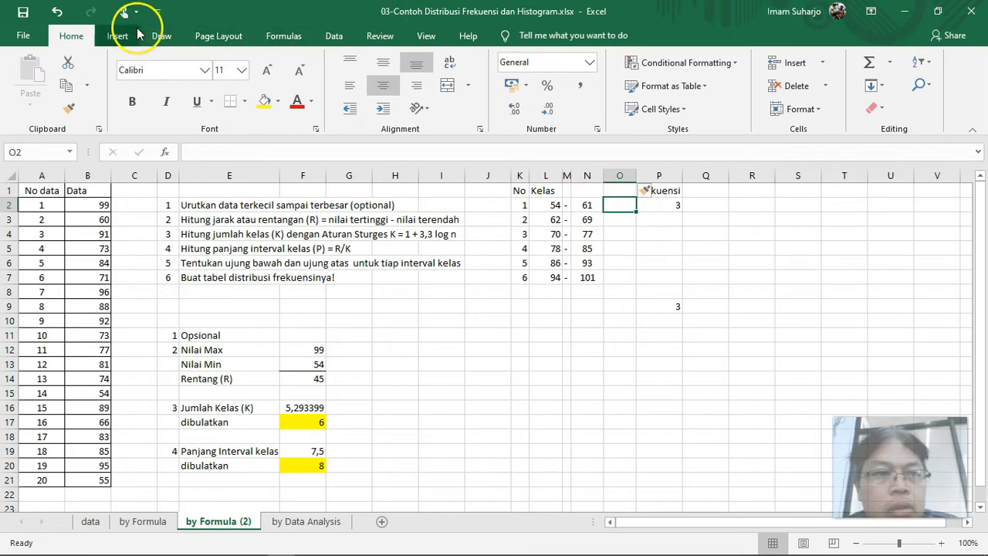
- Check in the Excel add-in options whether the Analysis ToolPak needed for Data Analysis is enabled
{"action": "left_click", "coordinate": [332, 36]}
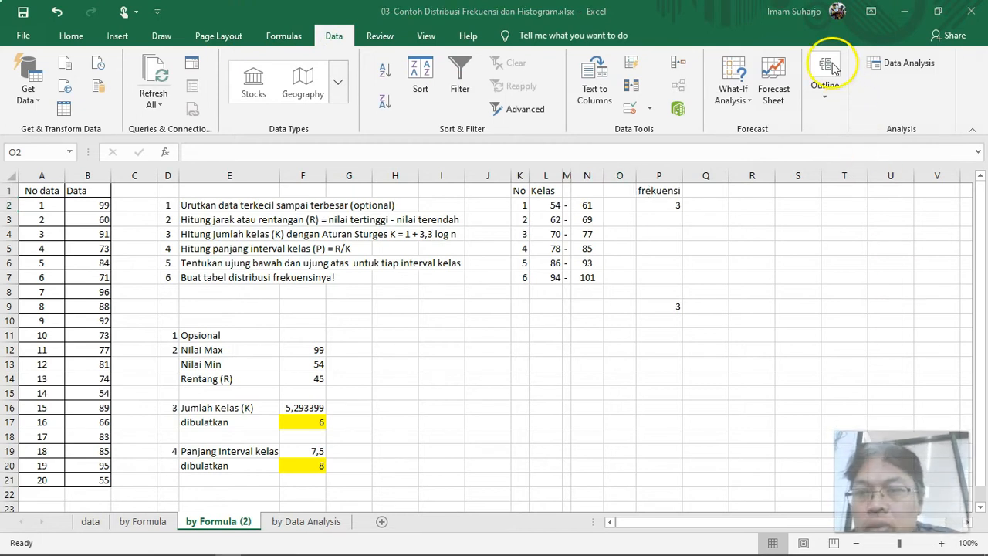
{"action": "left_click", "coordinate": [835, 264]}
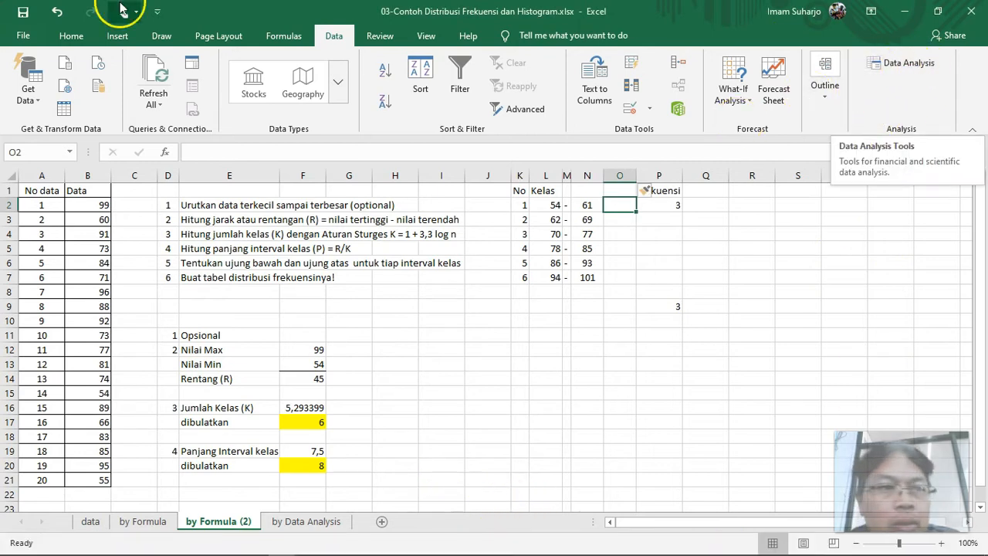
{"action": "left_click", "coordinate": [23, 36]}
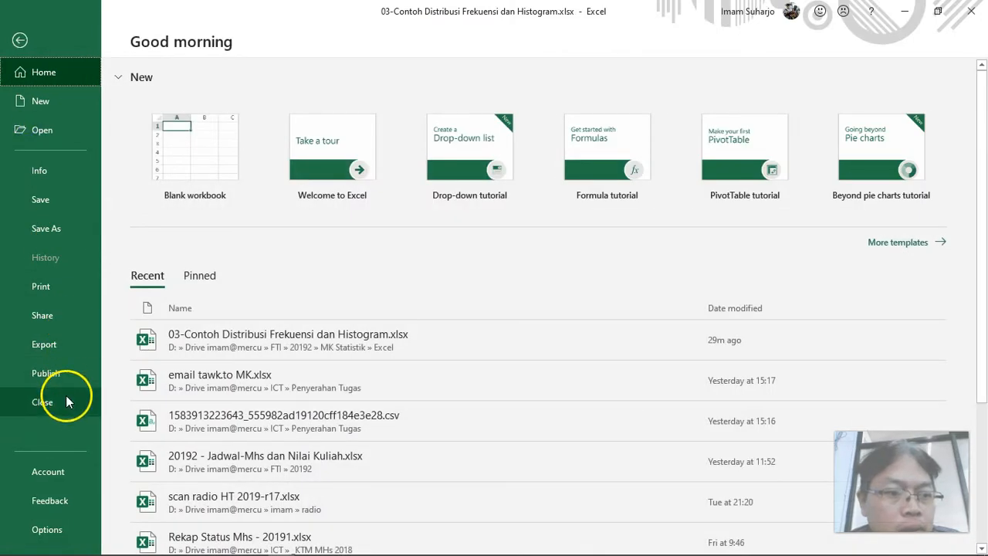
{"action": "left_click", "coordinate": [62, 530]}
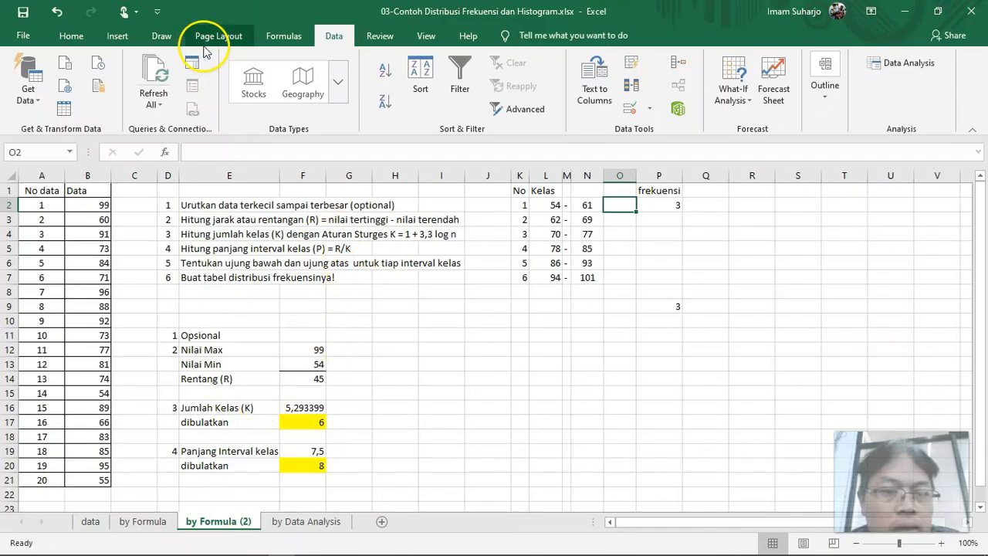
{"action": "left_click", "coordinate": [249, 286]}
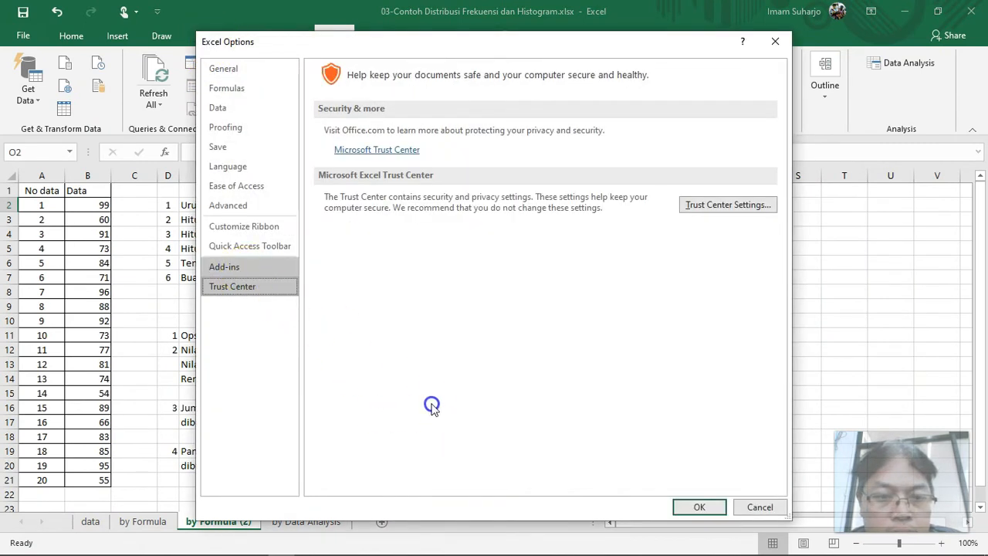
{"action": "left_click", "coordinate": [256, 266]}
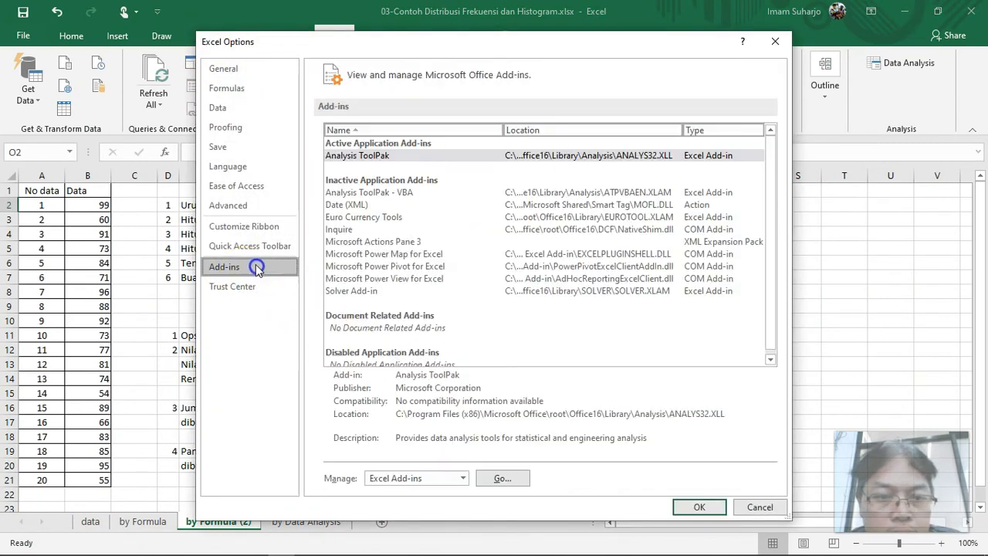
{"action": "left_click", "coordinate": [487, 478]}
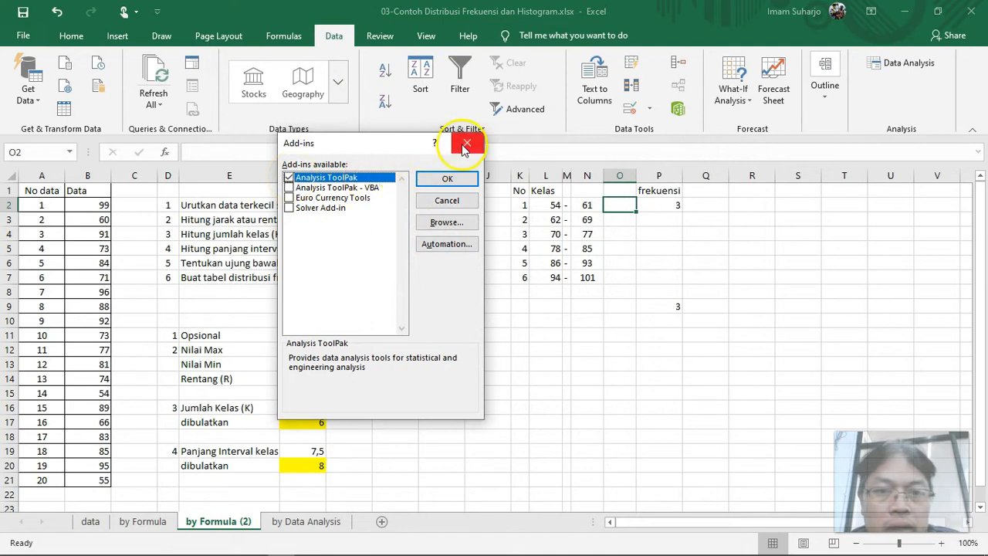
{"action": "left_click", "coordinate": [454, 179]}
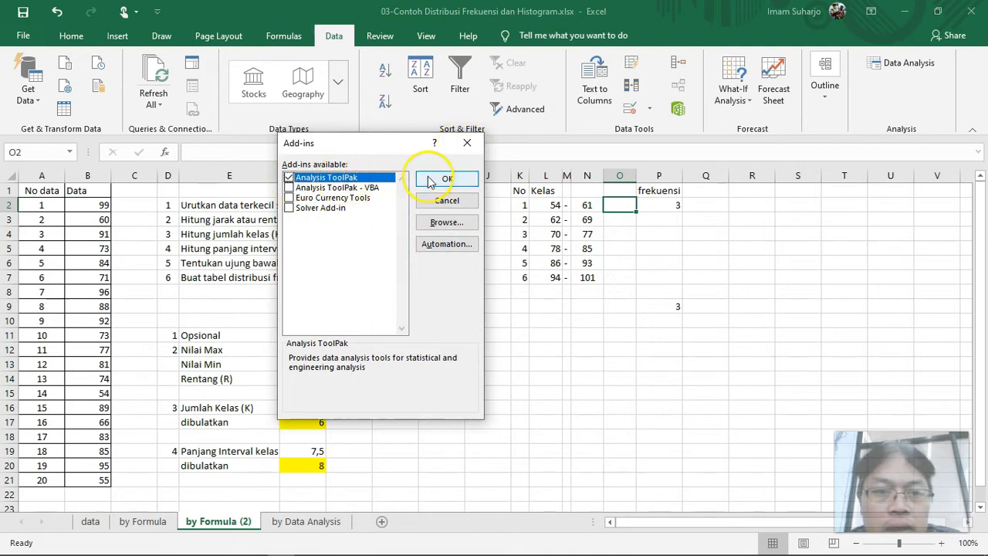
{"action": "left_click", "coordinate": [468, 142]}
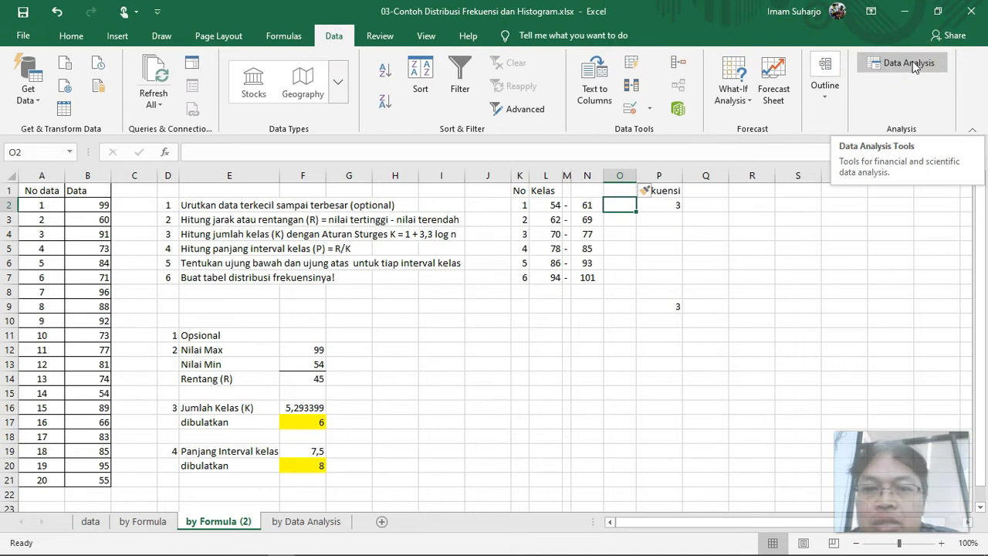
{"action": "left_click", "coordinate": [739, 319]}
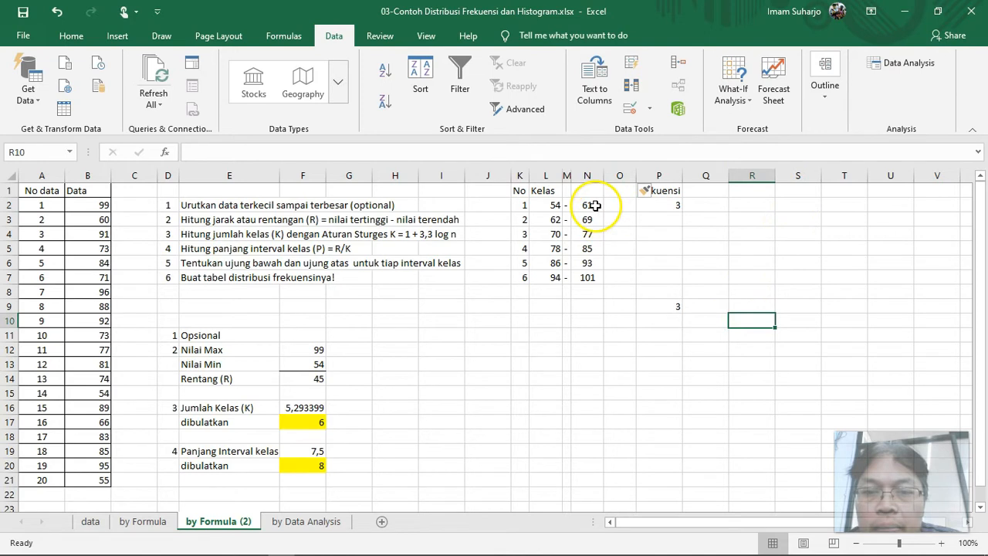
- Start a Histogram data analysis with the data values in $B$2:$B$21 as its input range
{"action": "left_click", "coordinate": [905, 63]}
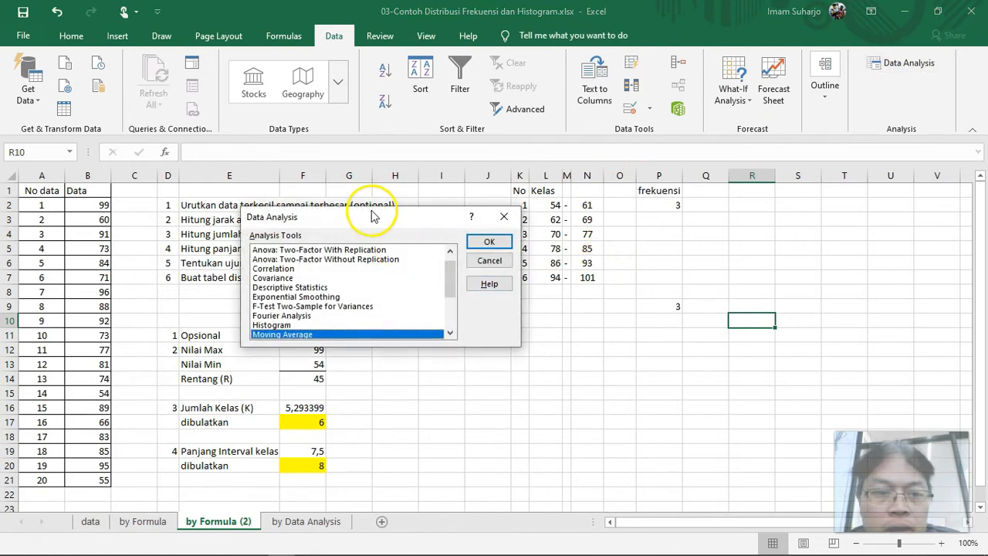
{"action": "left_click_drag", "start_coordinate": [371, 214], "coordinate": [556, 309]}
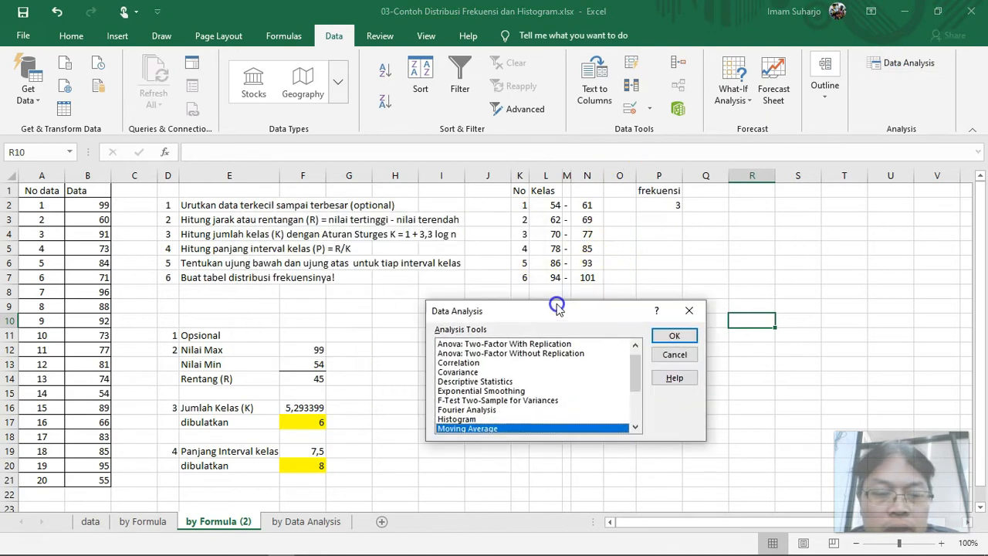
{"action": "left_click", "coordinate": [462, 420]}
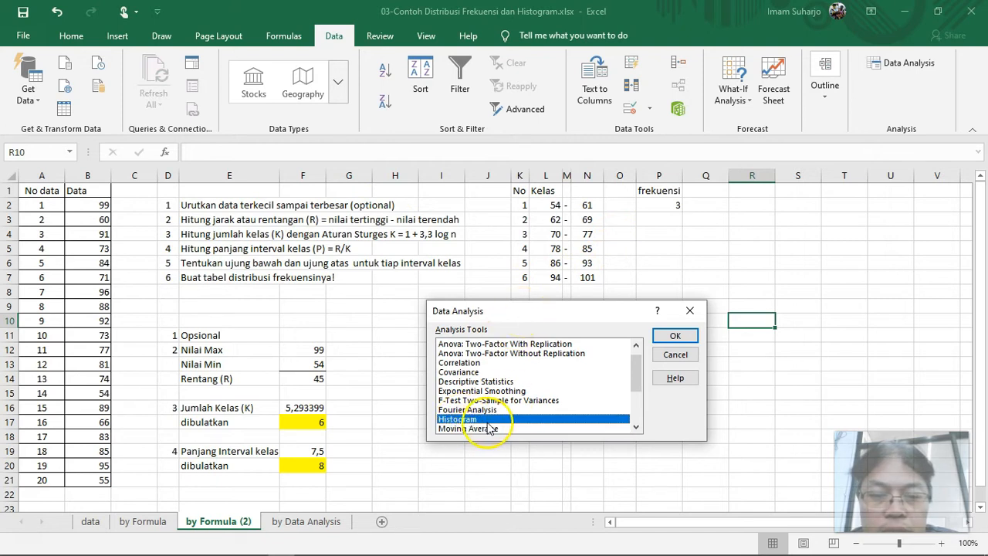
{"action": "left_click", "coordinate": [676, 337]}
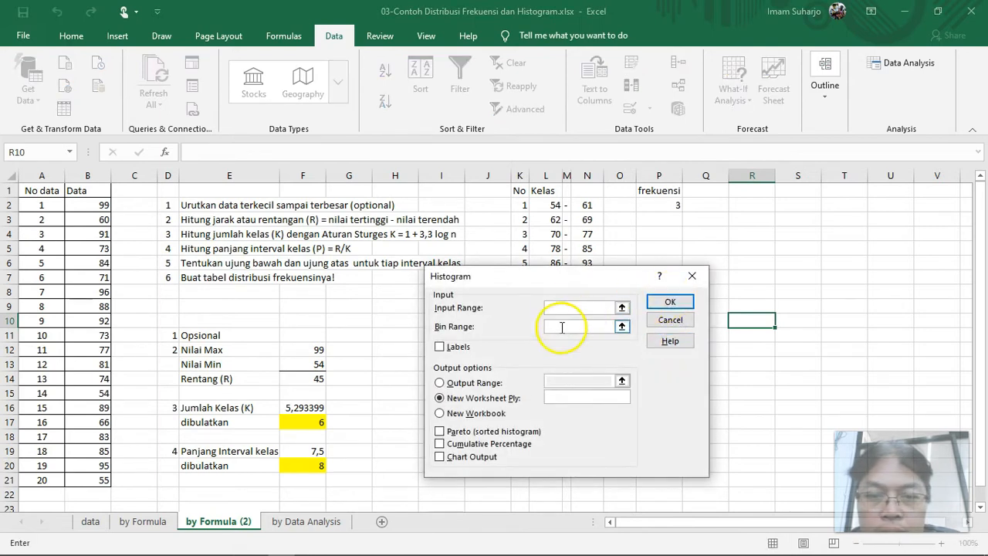
{"action": "left_click_drag", "start_coordinate": [565, 286], "coordinate": [627, 312]}
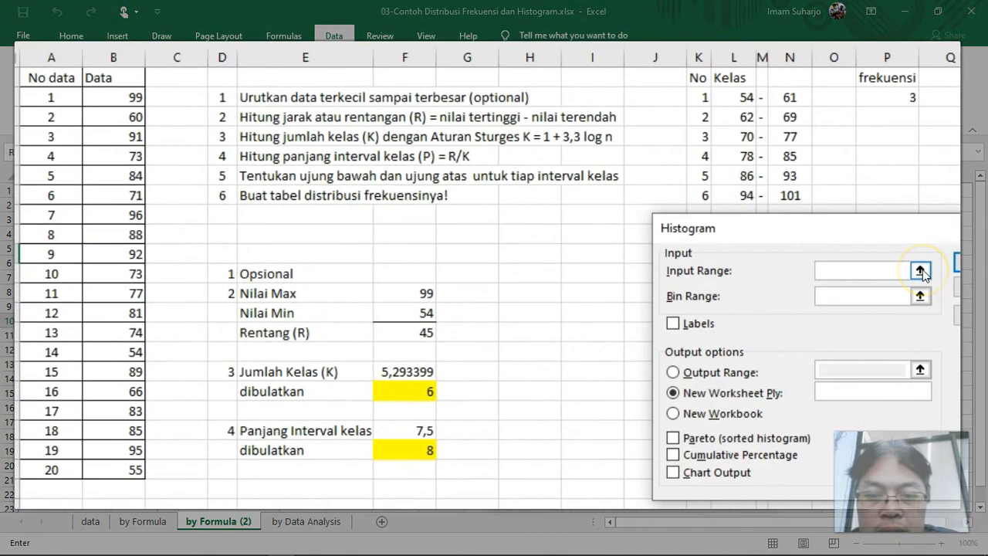
{"action": "left_click_drag", "start_coordinate": [857, 217], "coordinate": [688, 233]}
{"action": "left_click", "coordinate": [763, 274]}
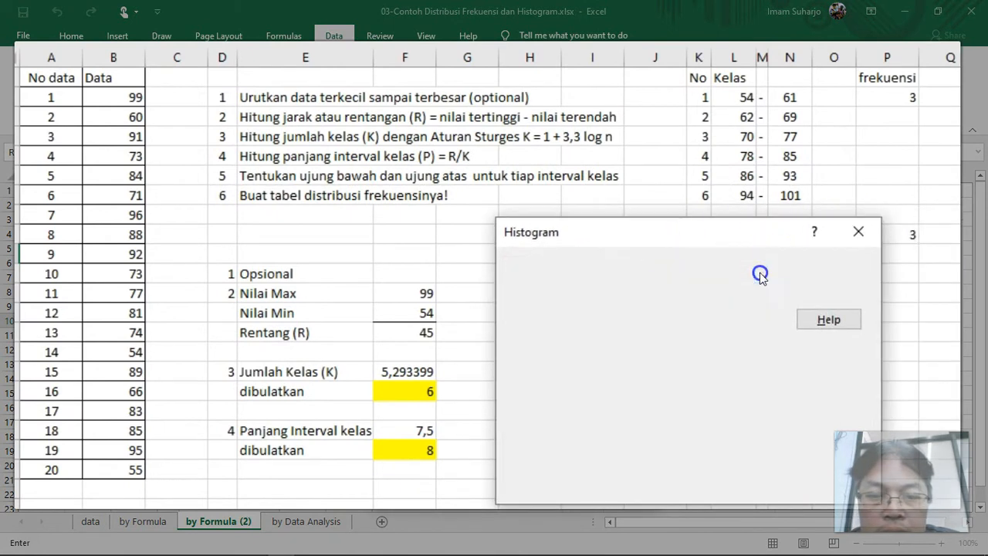
{"action": "left_click_drag", "start_coordinate": [132, 99], "coordinate": [128, 477]}
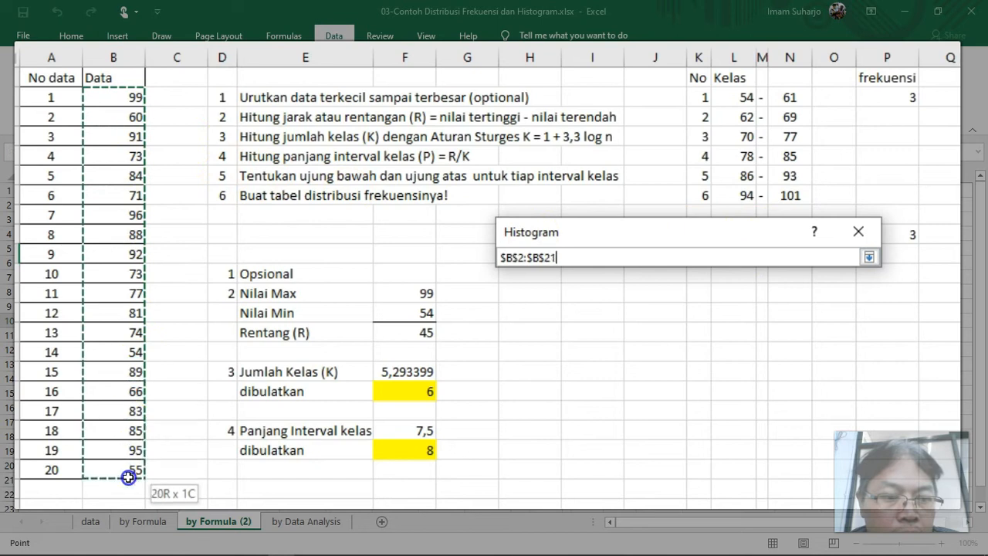
{"action": "left_click", "coordinate": [589, 258]}
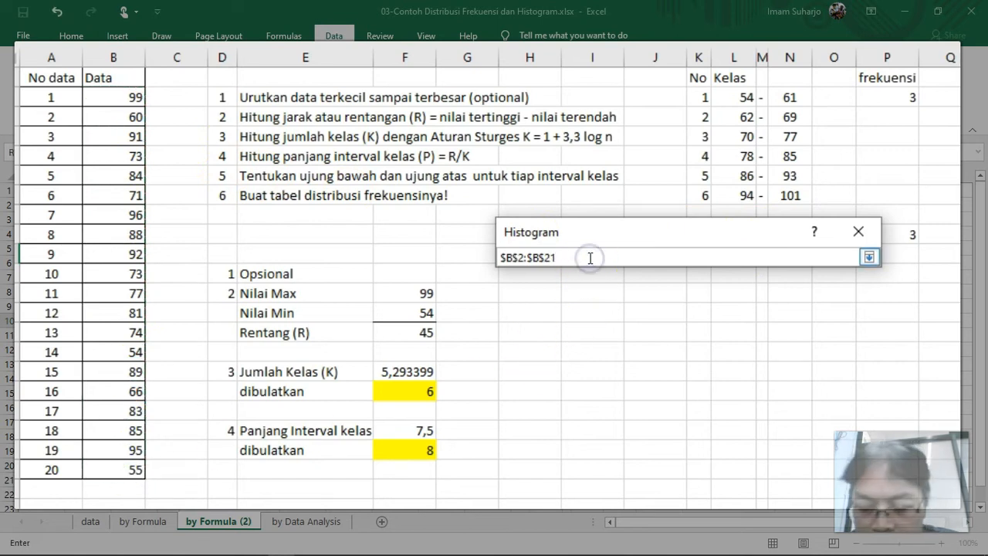
{"action": "key", "text": "Return"}
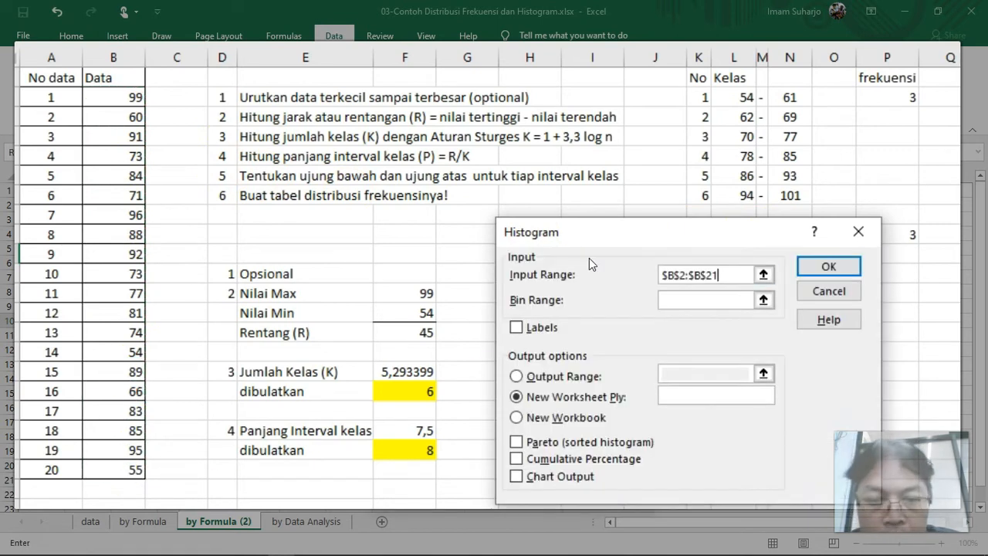
- Set the histogram's bin range to the upper class limits in $N$2:$N$7, with Labels off
{"action": "left_click", "coordinate": [762, 301]}
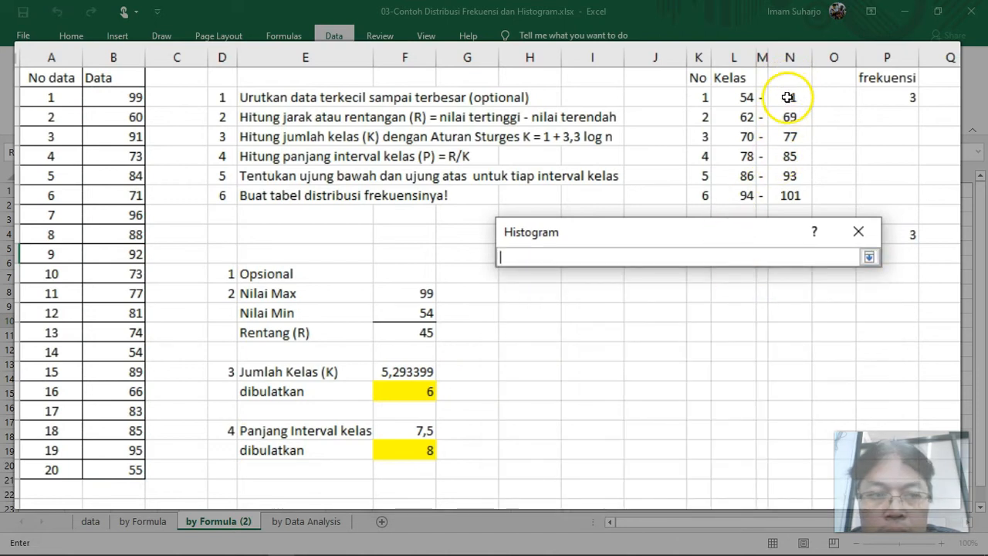
{"action": "left_click_drag", "start_coordinate": [791, 93], "coordinate": [785, 195]}
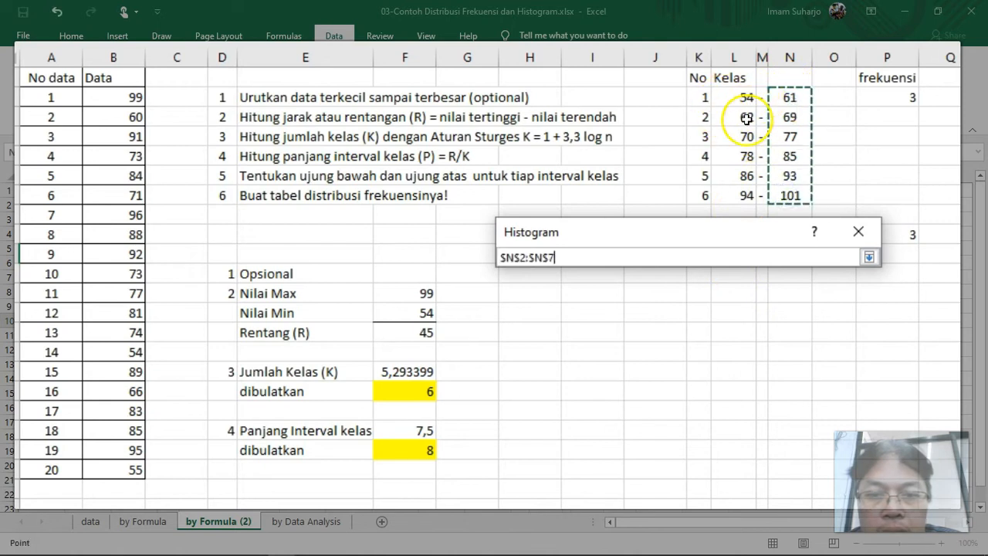
{"action": "key", "text": "Return"}
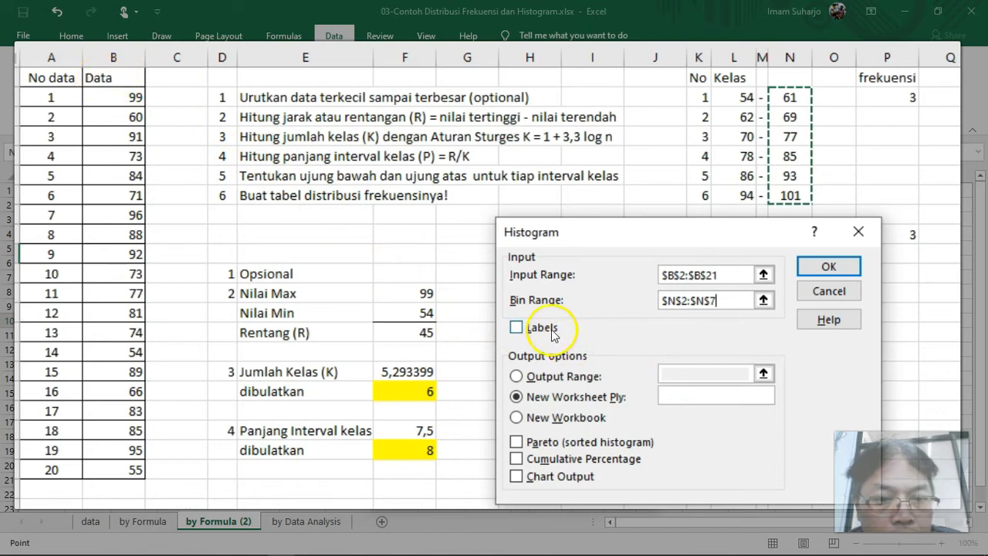
{"action": "left_click", "coordinate": [517, 327]}
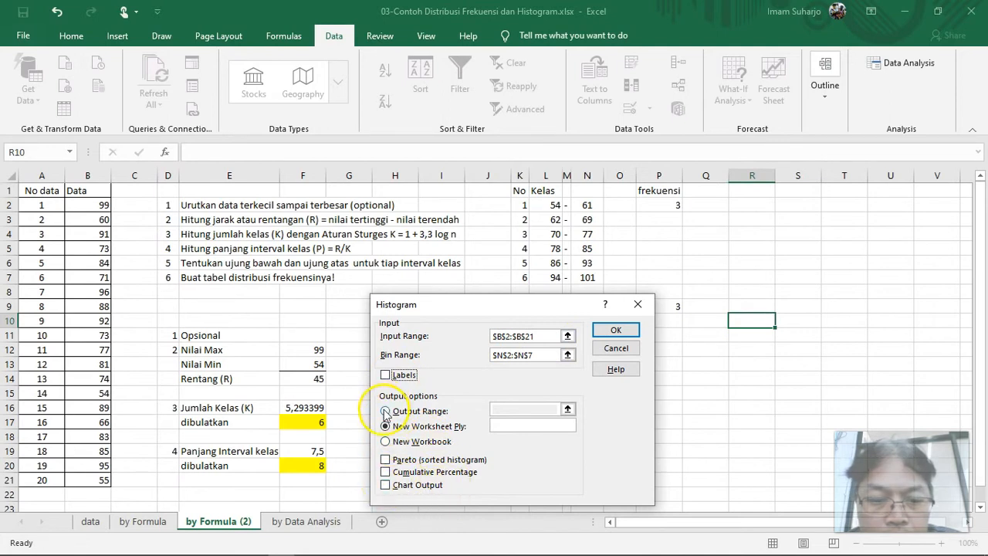
- Generate the histogram with chart output, placing its frequency table on this sheet starting at Q1
{"action": "left_click", "coordinate": [384, 485]}
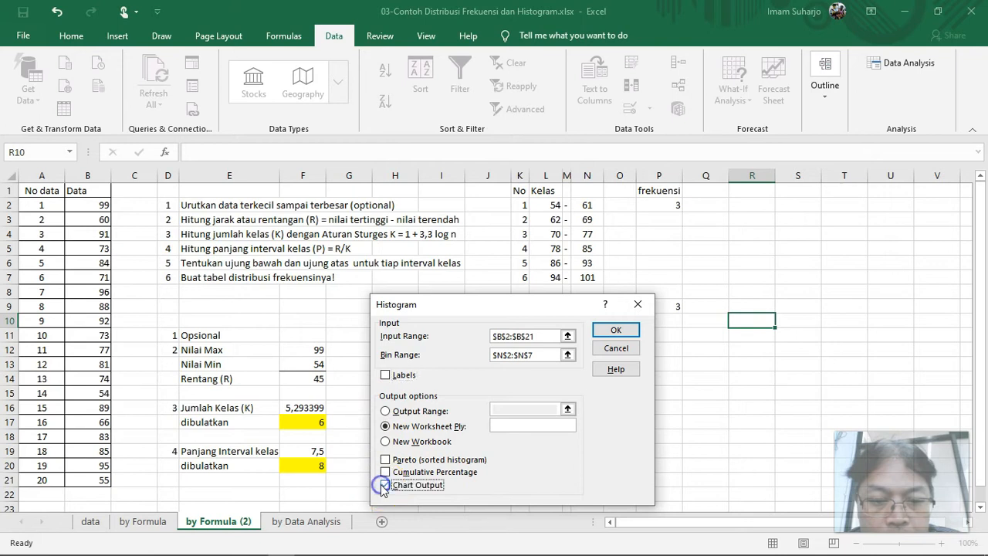
{"action": "left_click", "coordinate": [386, 411]}
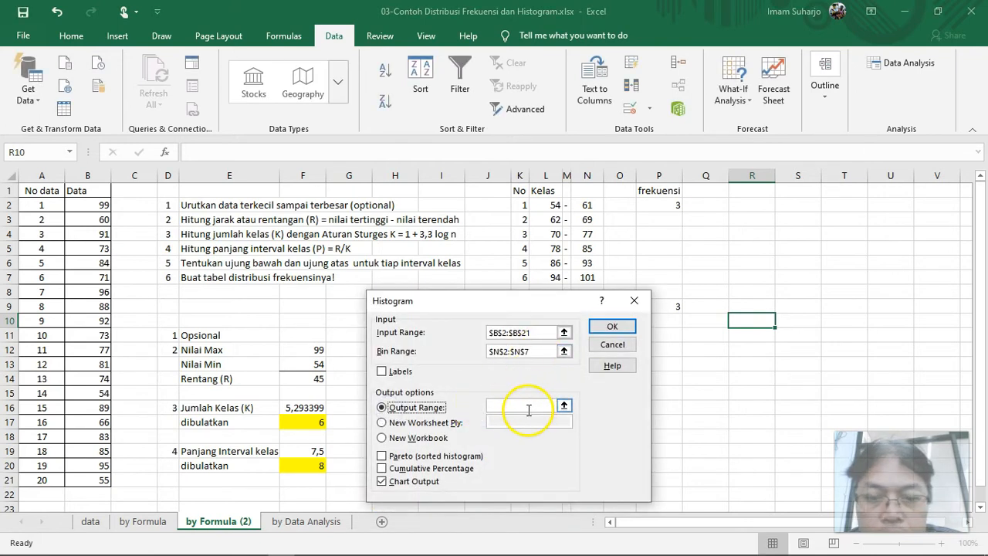
{"action": "left_click", "coordinate": [531, 406]}
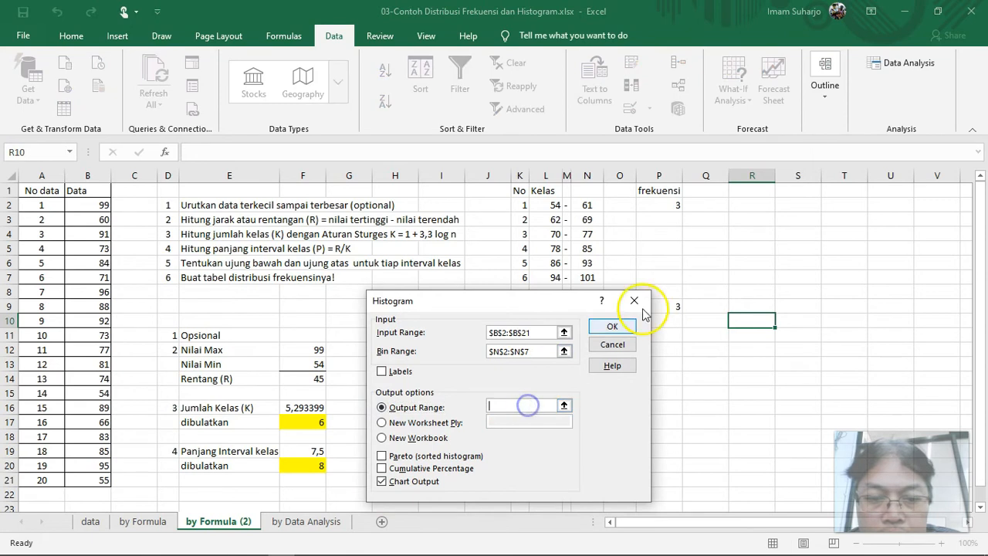
{"action": "left_click", "coordinate": [718, 194]}
{"action": "left_click", "coordinate": [614, 328]}
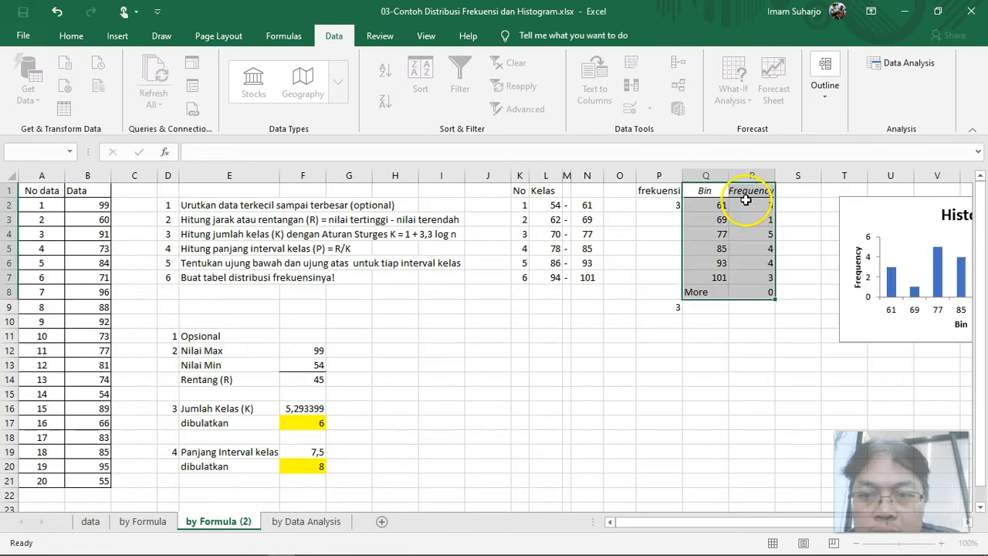
{"action": "left_click_drag", "start_coordinate": [776, 522], "coordinate": [830, 524]}
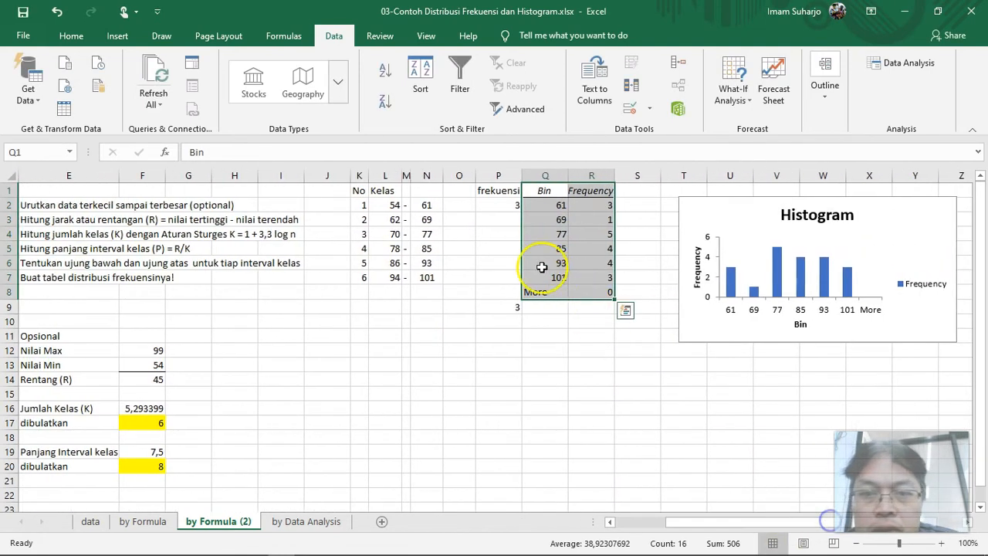
- Move the histogram chart slightly closer to the generated Bin and Frequency table
{"action": "left_click", "coordinate": [448, 220]}
{"action": "left_click", "coordinate": [398, 204]}
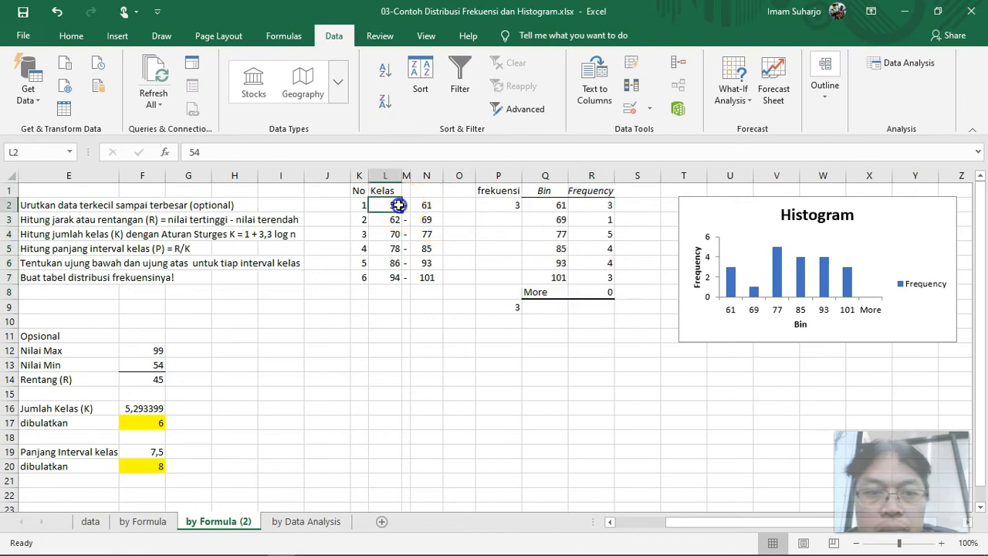
{"action": "left_click", "coordinate": [421, 205]}
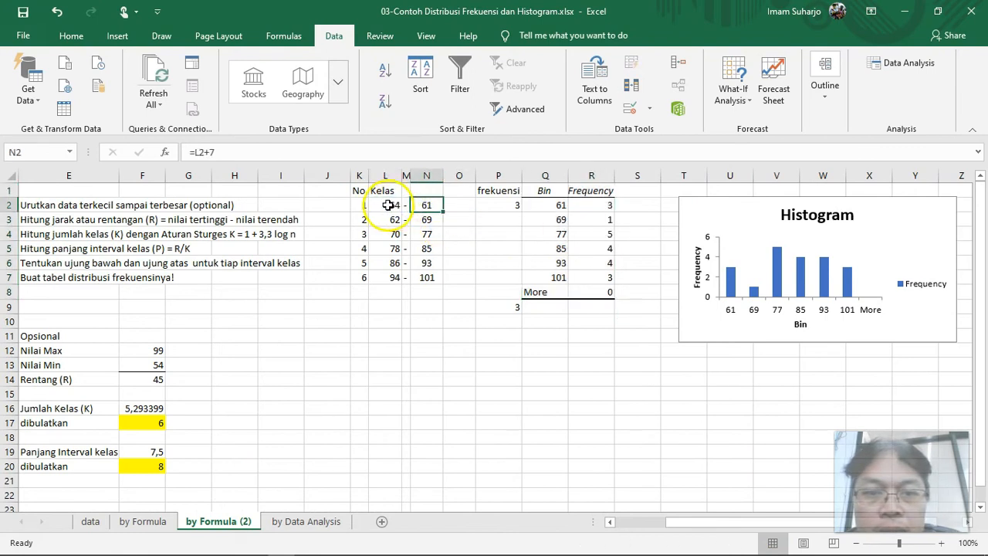
{"action": "left_click", "coordinate": [590, 205]}
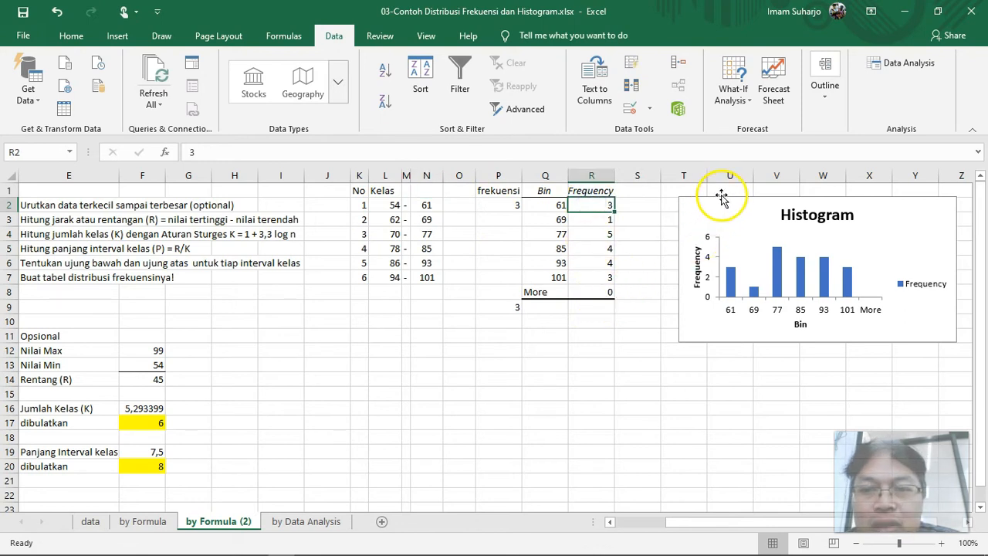
{"action": "left_click_drag", "start_coordinate": [717, 196], "coordinate": [698, 196]}
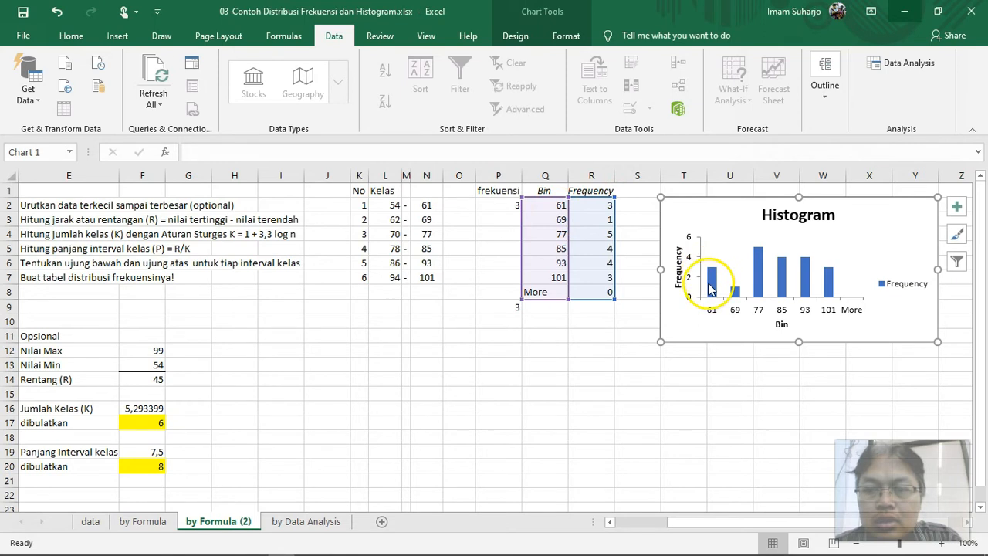
{"action": "mouse_move", "coordinate": [710, 288]}
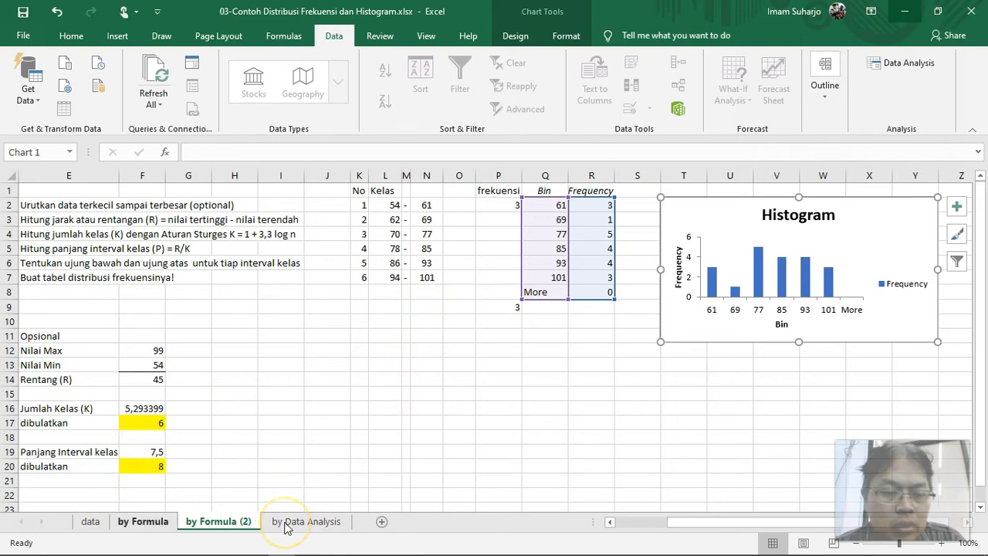
- On the by Formula sheet, clear the frequencies and their total in O3:O10, keeping only the first class's formula
{"action": "left_click", "coordinate": [142, 521]}
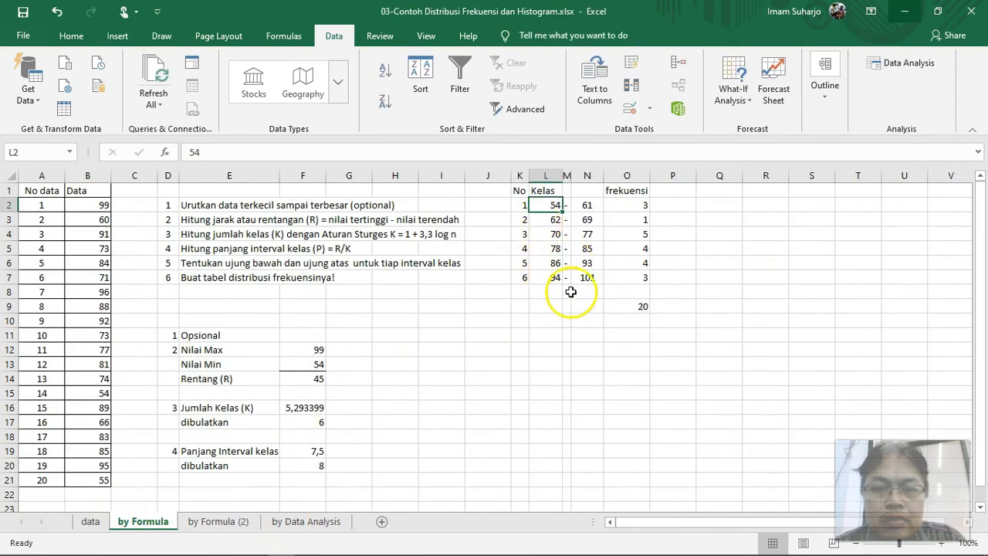
{"action": "left_click_drag", "start_coordinate": [550, 206], "coordinate": [586, 210]}
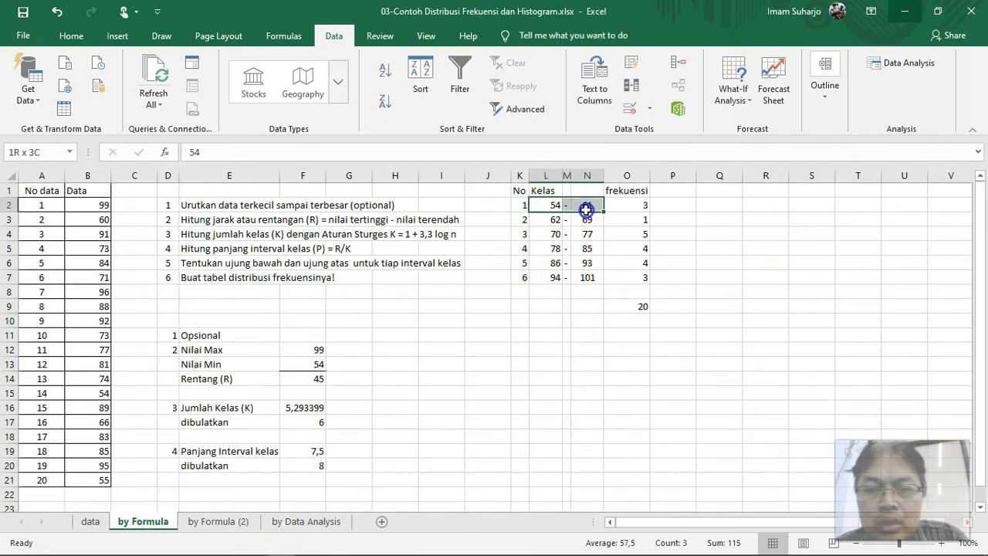
{"action": "left_click", "coordinate": [630, 205]}
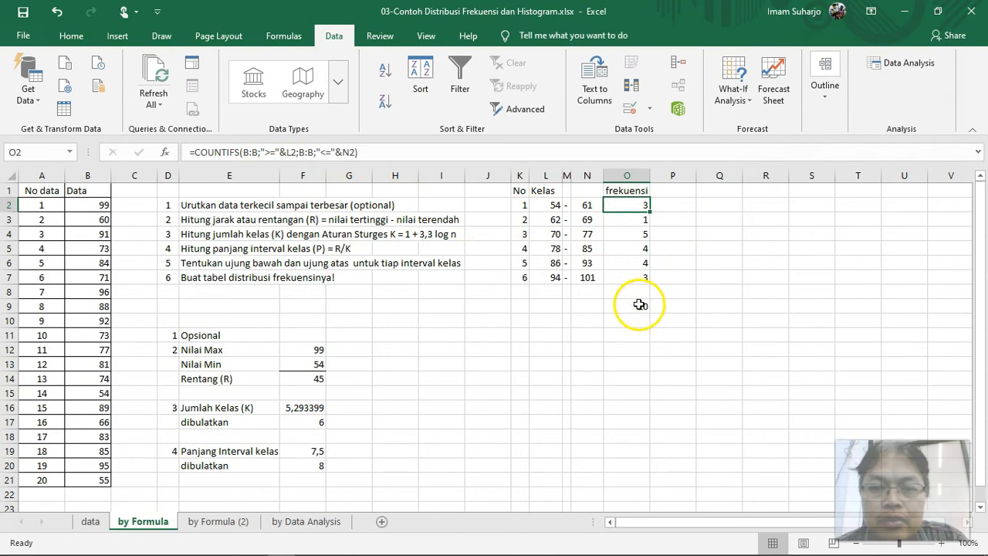
{"action": "left_click_drag", "start_coordinate": [645, 220], "coordinate": [647, 316]}
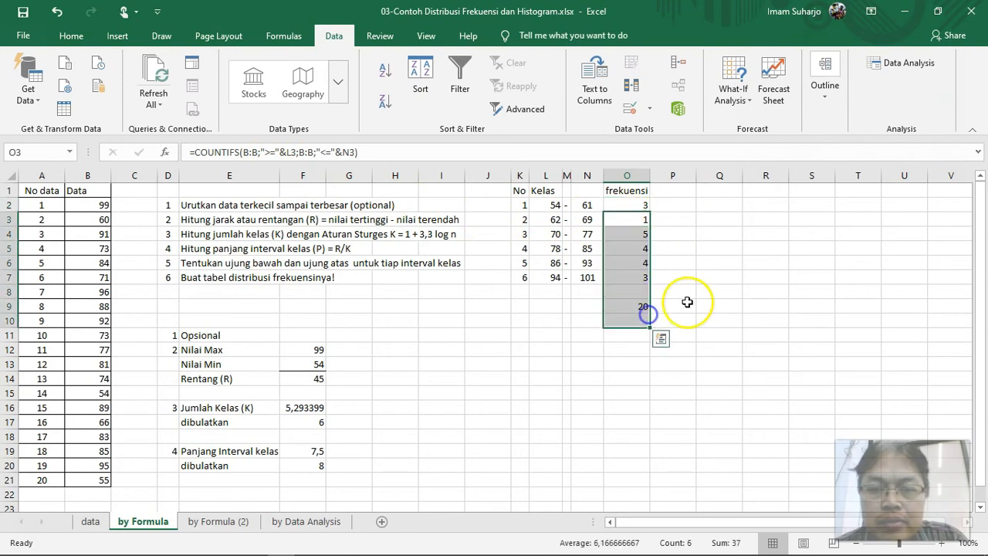
{"action": "key", "text": "Delete"}
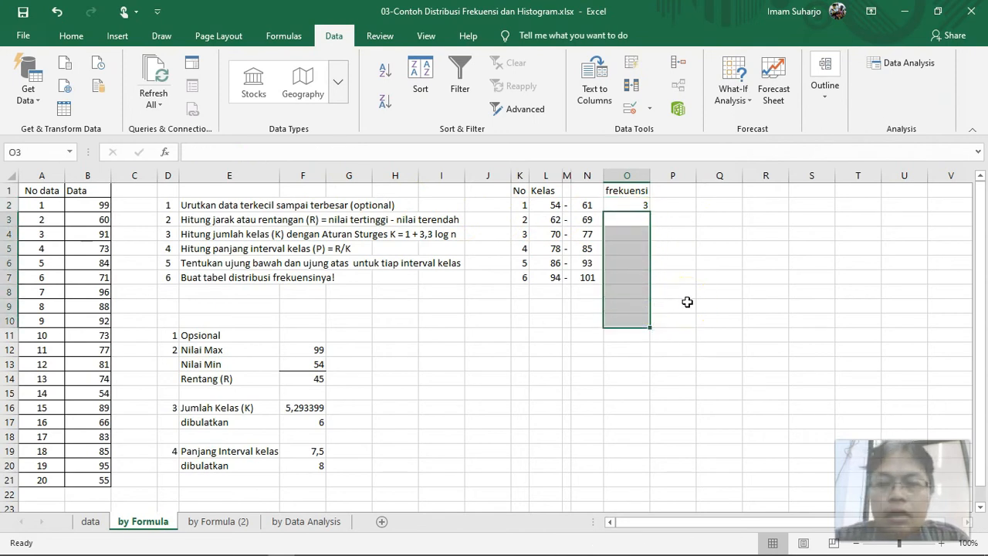
- Examine the COUNTIFS formula in O2 together with the first class's lower and upper limits in L2 and N2
{"action": "left_click", "coordinate": [546, 206]}
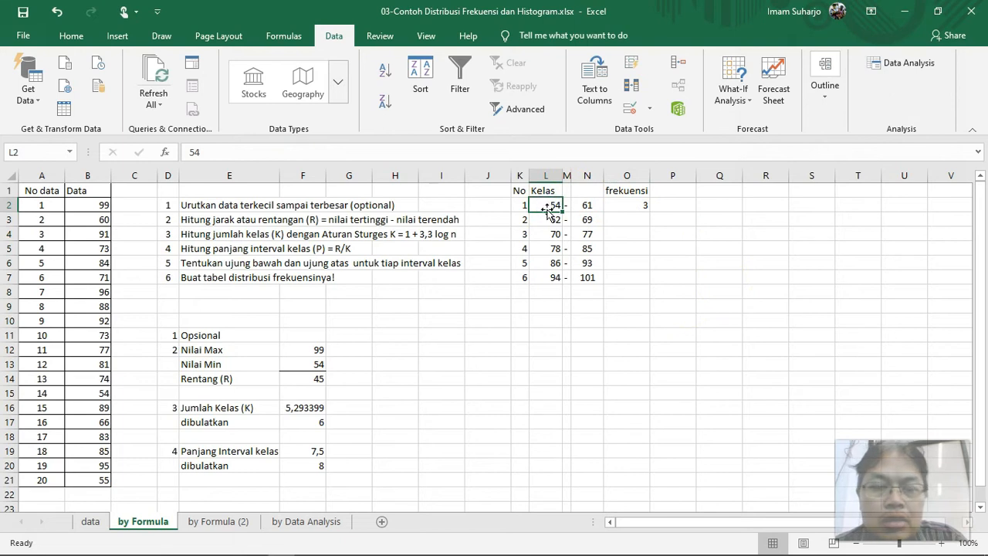
{"action": "left_click", "coordinate": [588, 205]}
{"action": "left_click", "coordinate": [630, 204]}
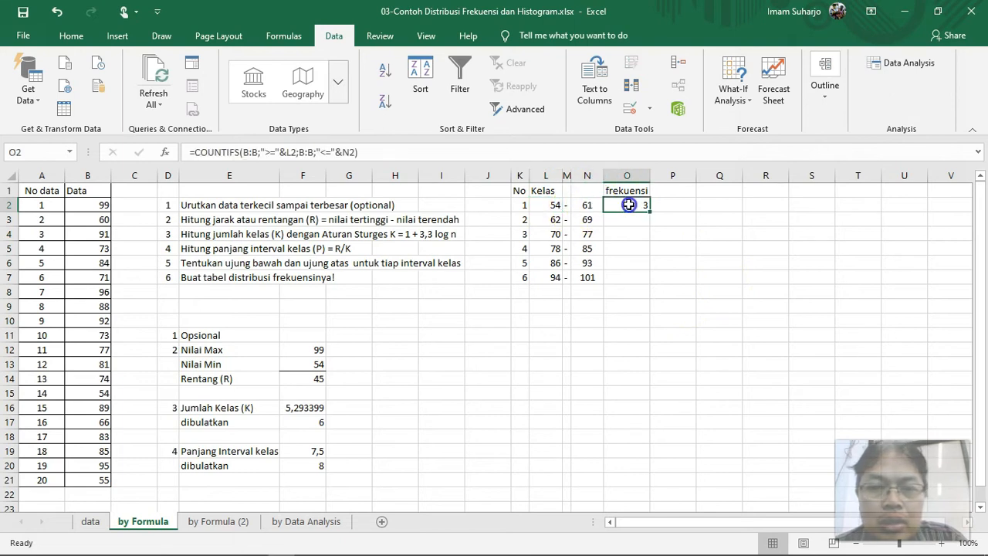
{"action": "double_click", "coordinate": [629, 204]}
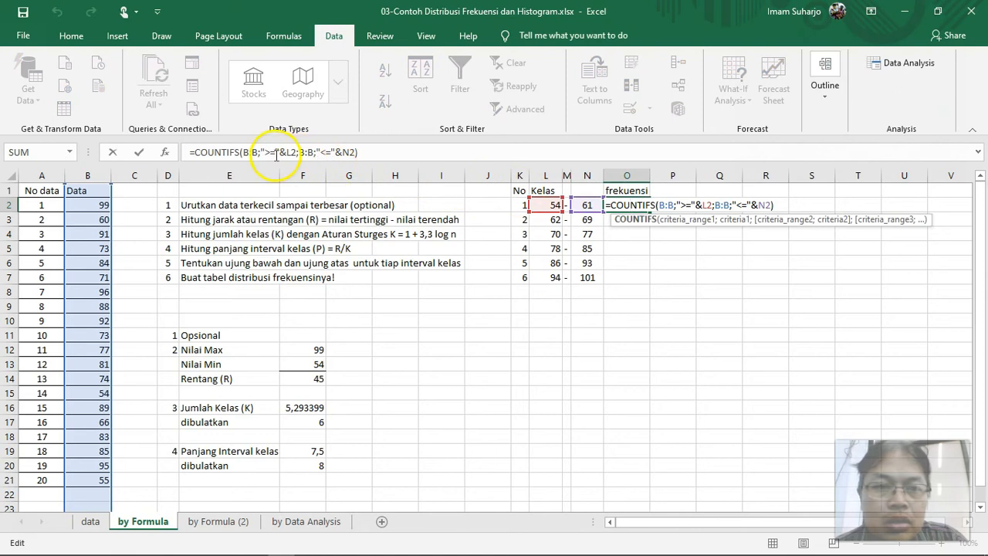
{"action": "left_click", "coordinate": [23, 530]}
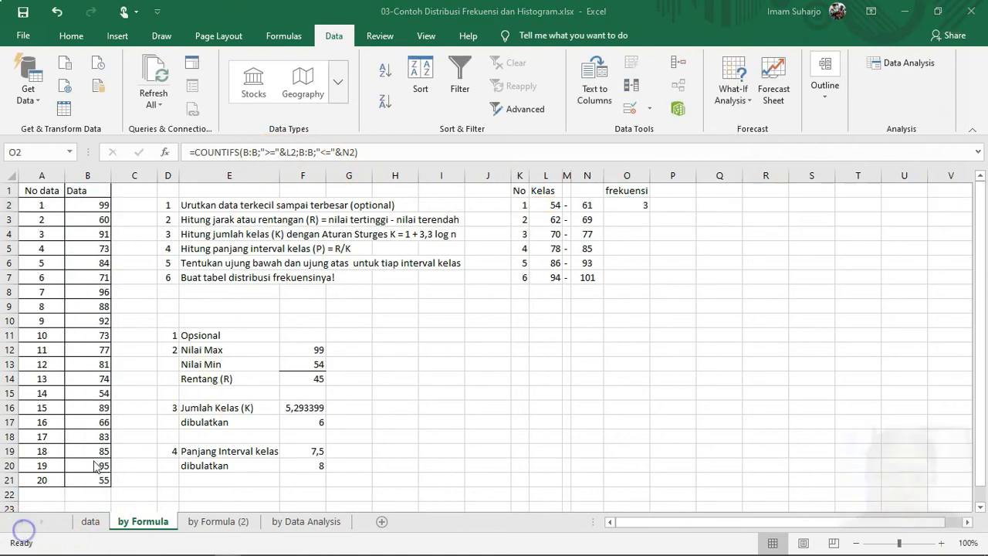
{"action": "left_click", "coordinate": [647, 203]}
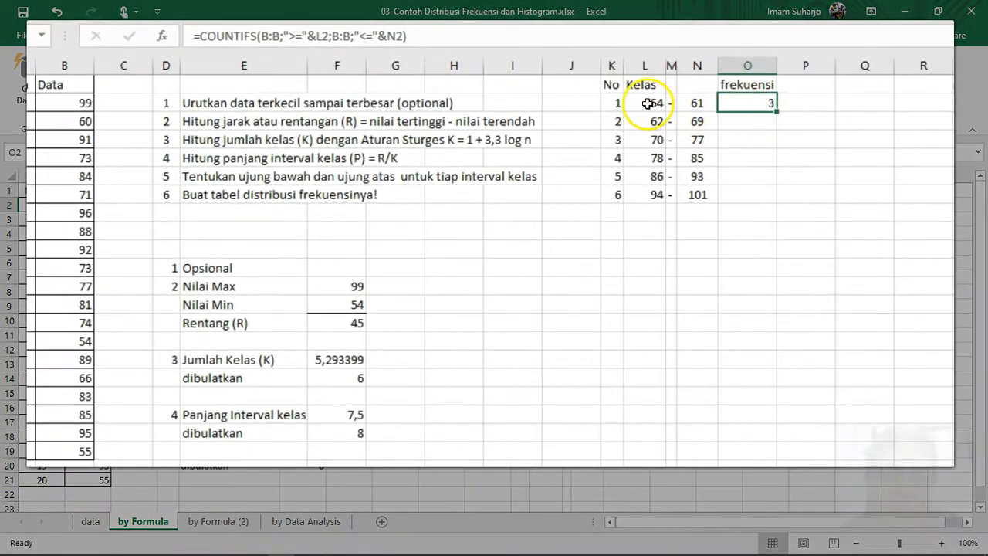
{"action": "left_click", "coordinate": [647, 102]}
{"action": "left_click", "coordinate": [739, 103]}
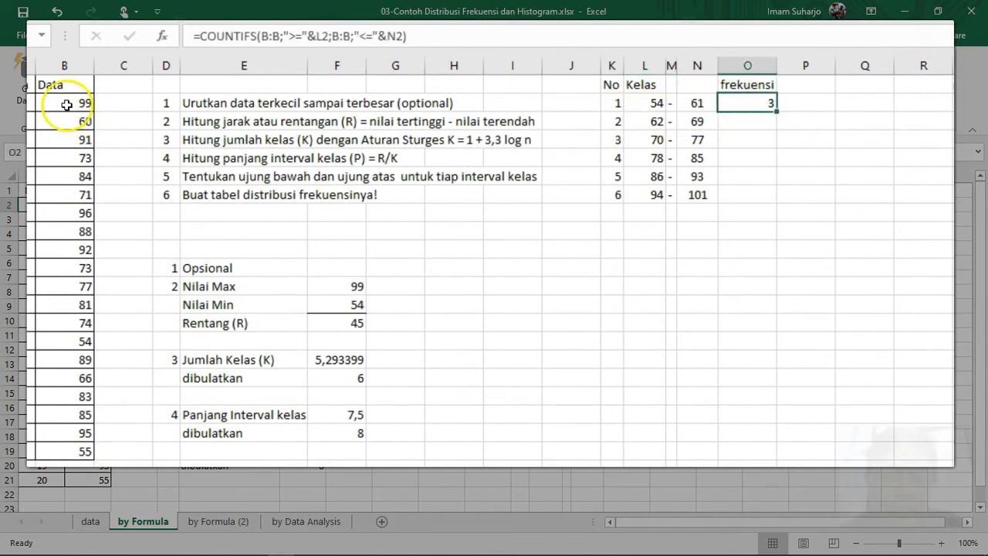
{"action": "left_click", "coordinate": [648, 103]}
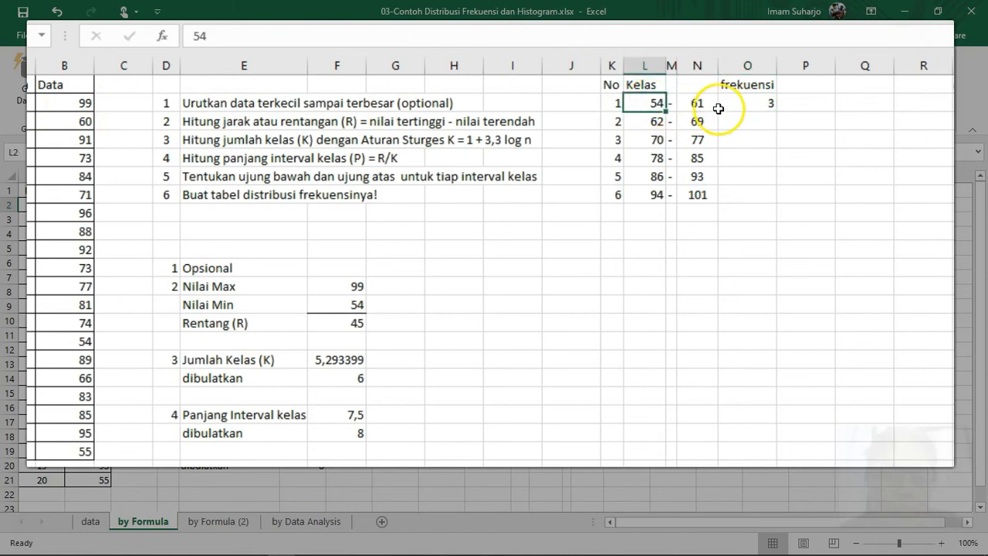
{"action": "left_click", "coordinate": [697, 103]}
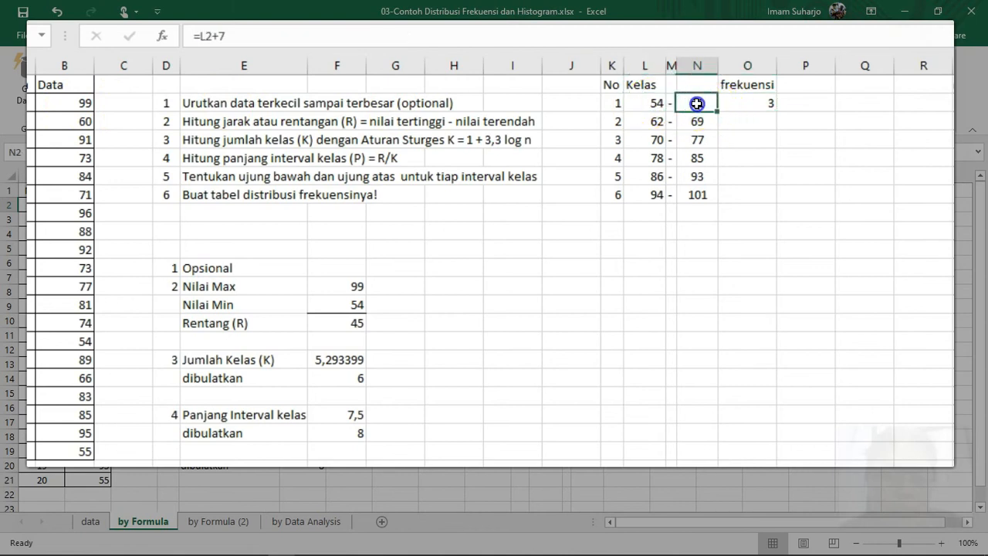
{"action": "left_click", "coordinate": [744, 103]}
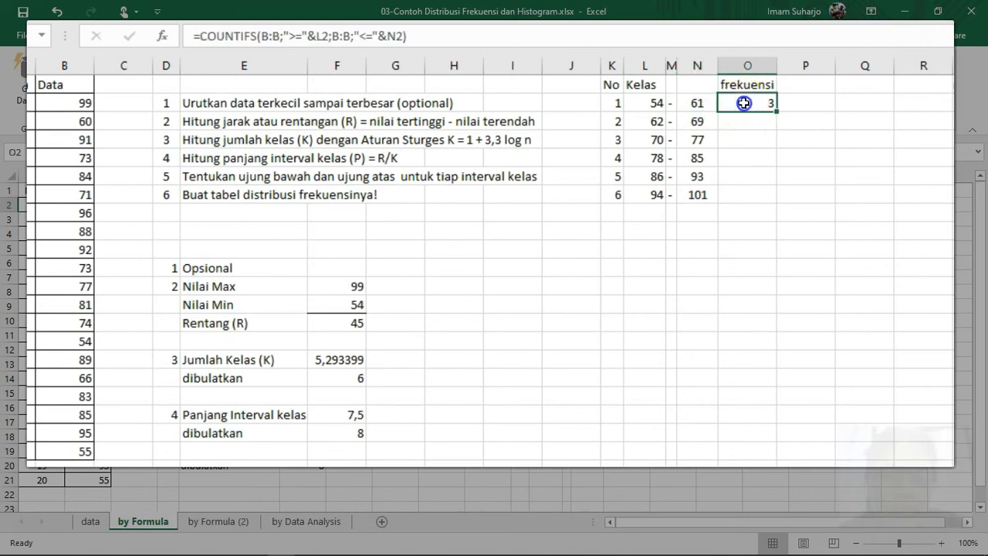
- Enter a COUNTIFS formula in P2 with column B as the first criteria range and ">=" as its criterion
{"action": "left_click", "coordinate": [824, 101]}
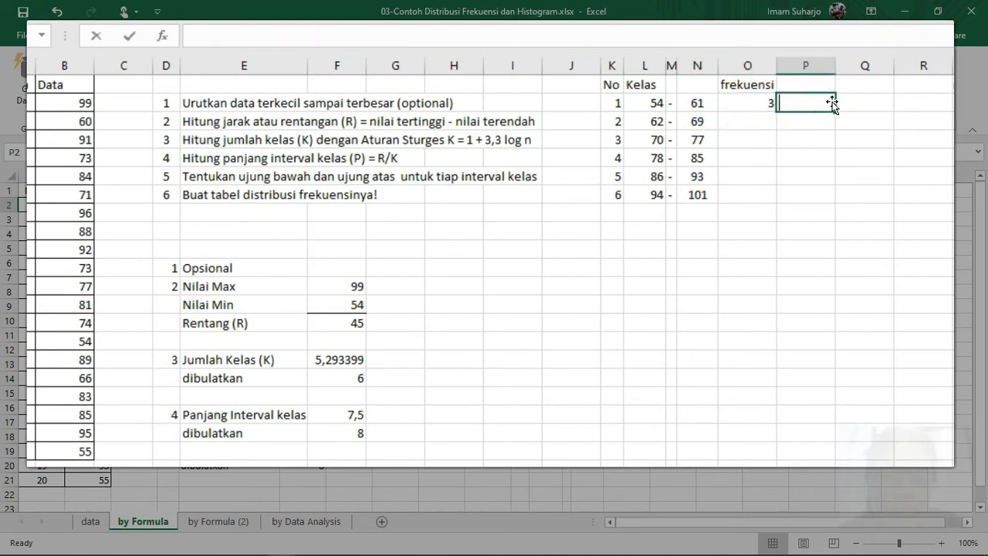
{"action": "type", "text": "=coun"}
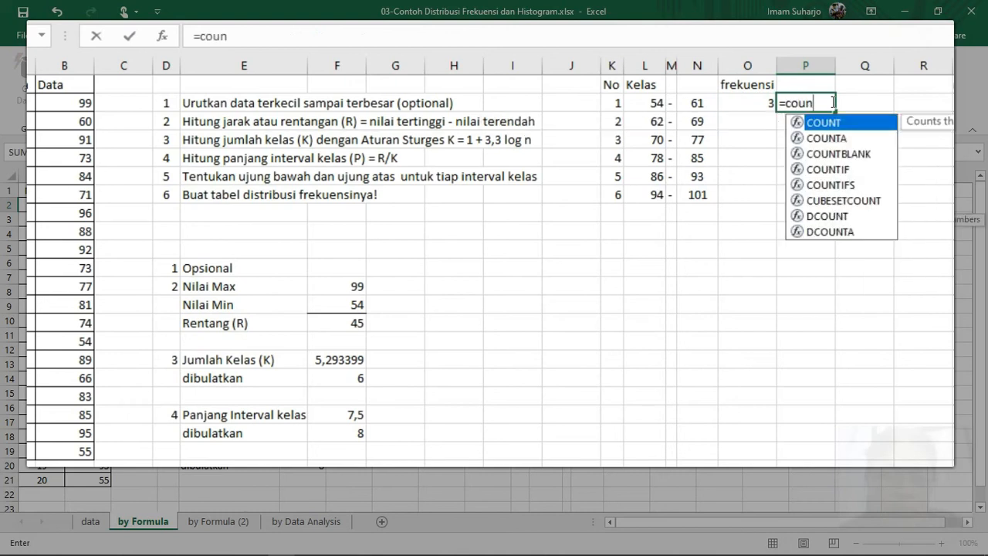
{"action": "double_click", "coordinate": [830, 185]}
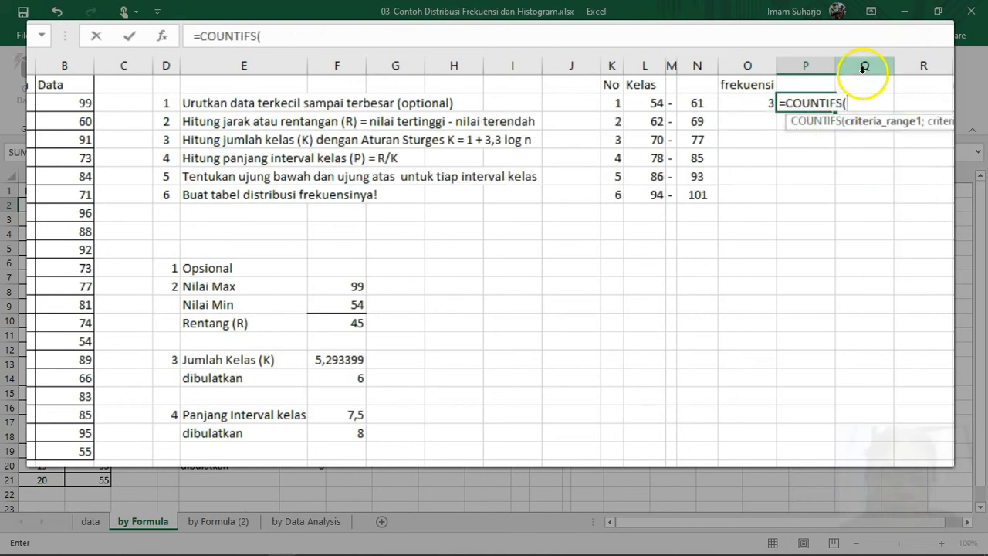
{"action": "left_click", "coordinate": [63, 66]}
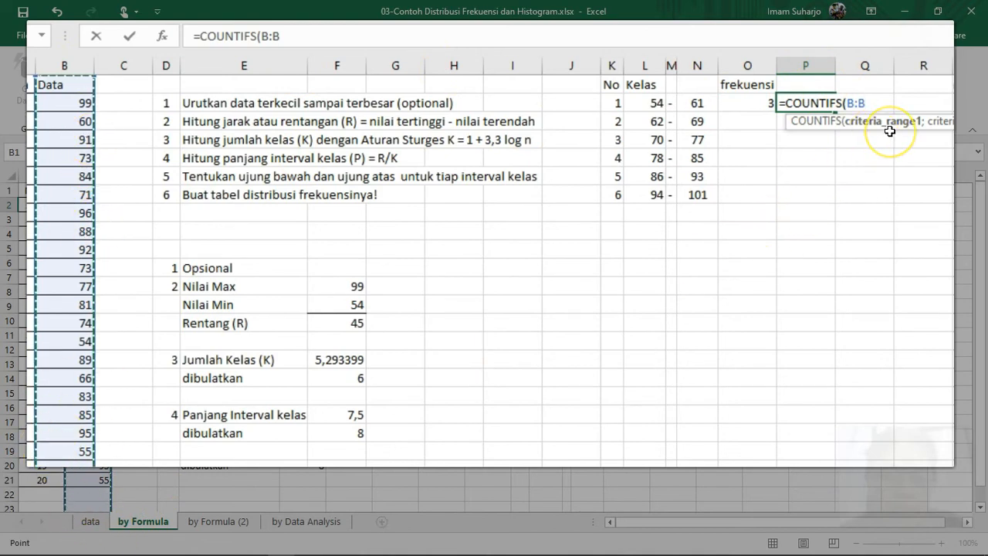
{"action": "type", "text": ";"}
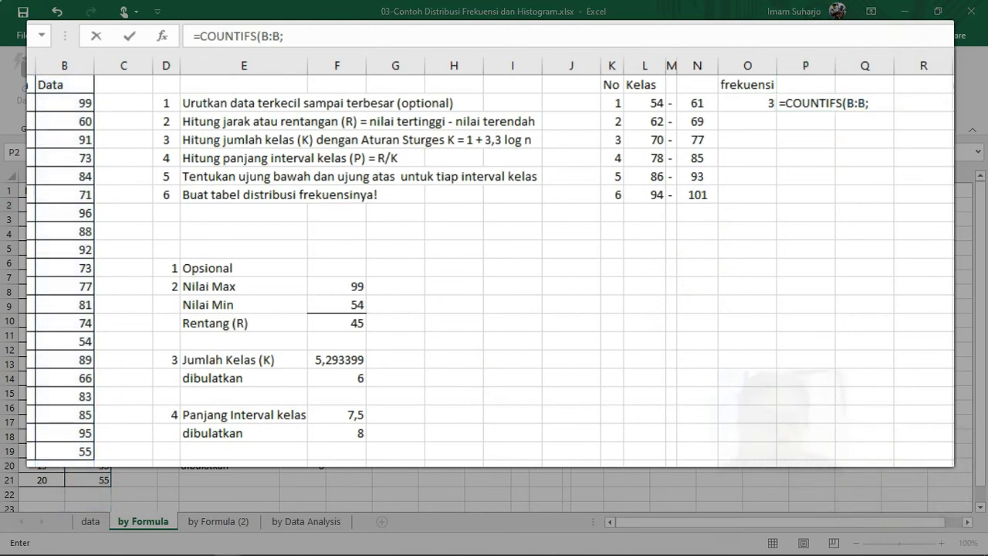
{"action": "left_click", "coordinate": [803, 103]}
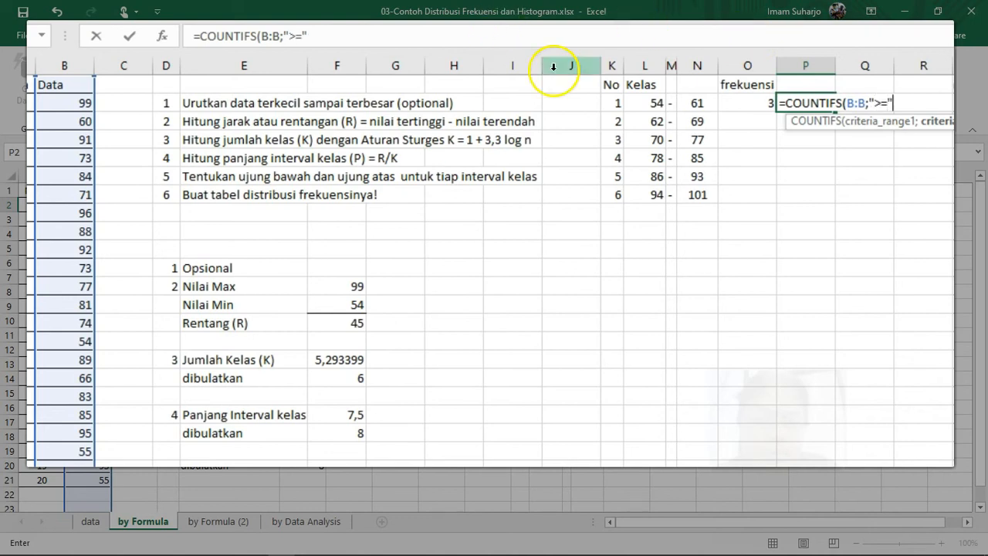
{"action": "left_click", "coordinate": [646, 102]}
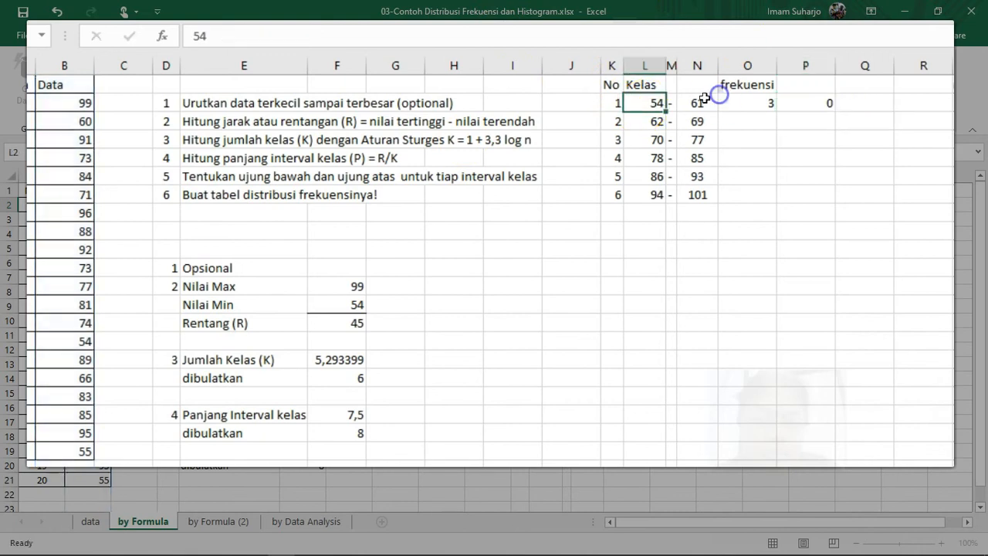
- Extend the first criterion of the COUNTIFS formula in P2 to ">="&L2, referencing the lower class limit
{"action": "double_click", "coordinate": [797, 101]}
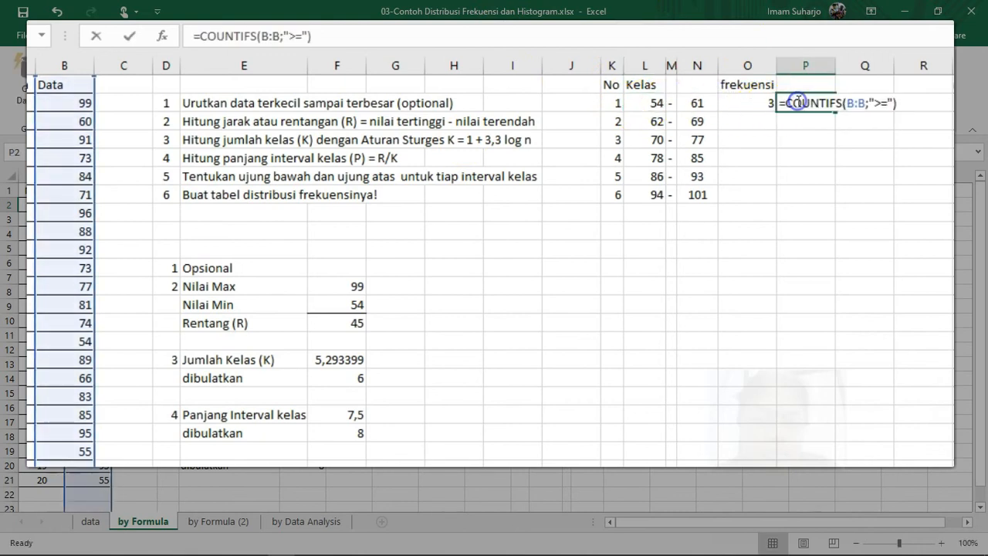
{"action": "left_click", "coordinate": [305, 37]}
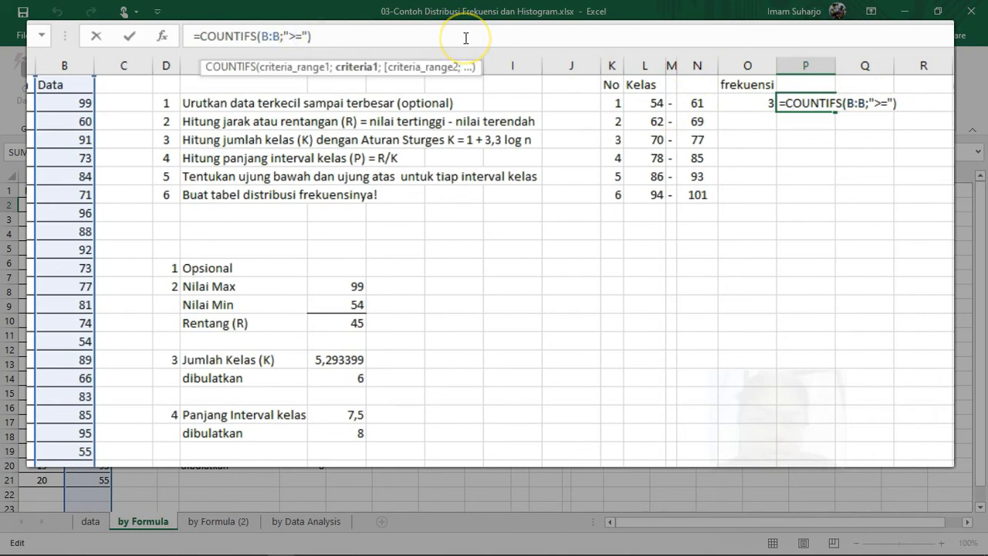
{"action": "type", "text": "&"}
{"action": "left_click", "coordinate": [653, 103]}
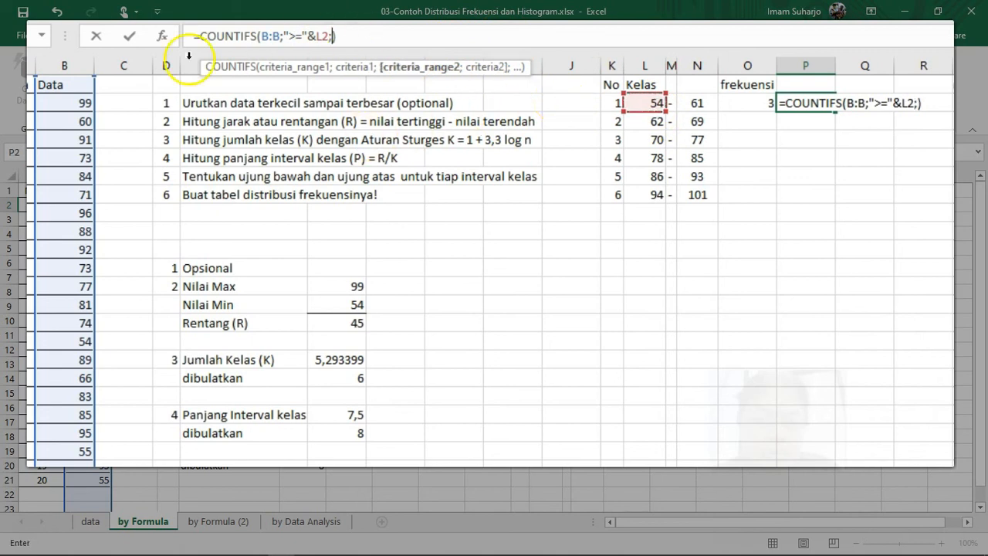
- Complete the COUNTIFS formula in P2 with column B as the second criteria range and "<="&N2 as its criterion
{"action": "left_click", "coordinate": [53, 66]}
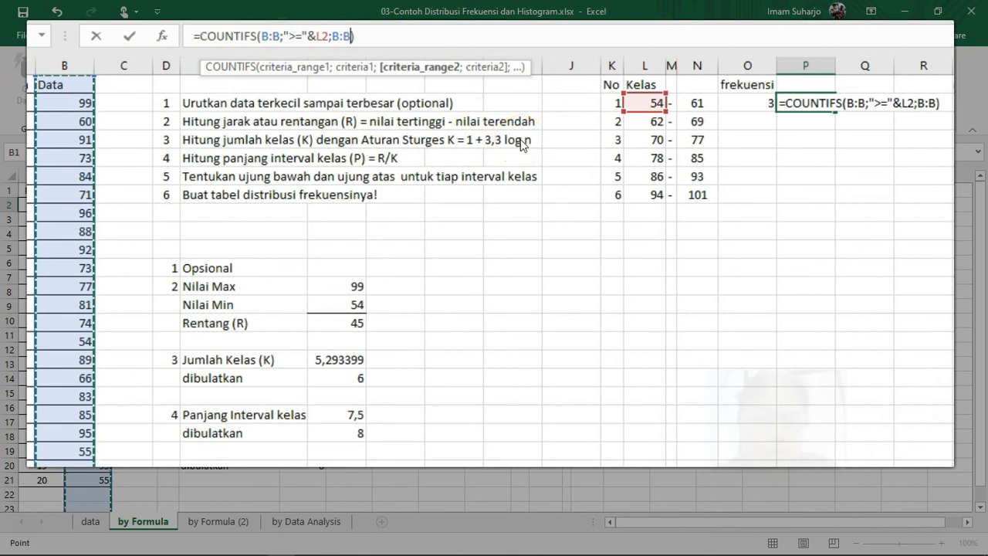
{"action": "type", "text": ";"}
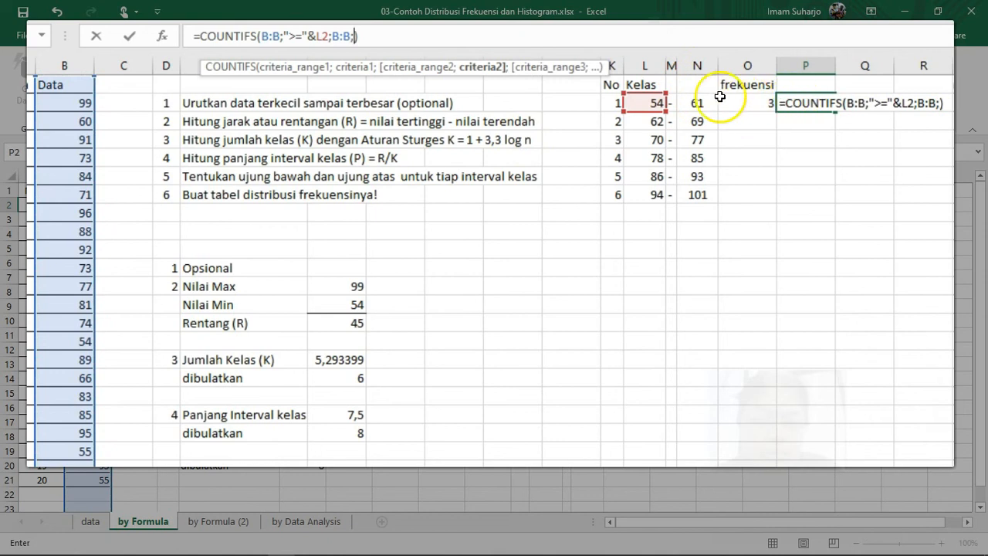
{"action": "left_click", "coordinate": [824, 64]}
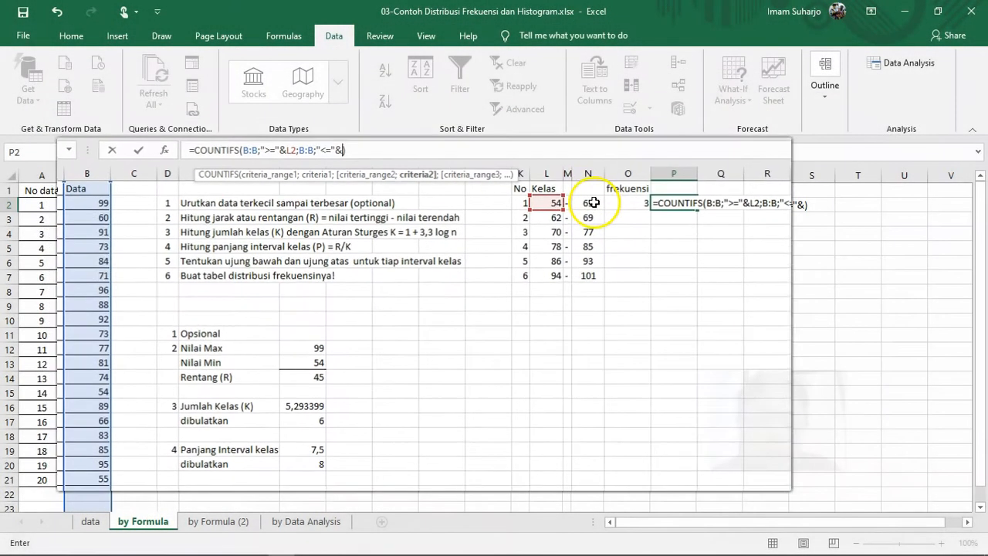
{"action": "left_click", "coordinate": [697, 103]}
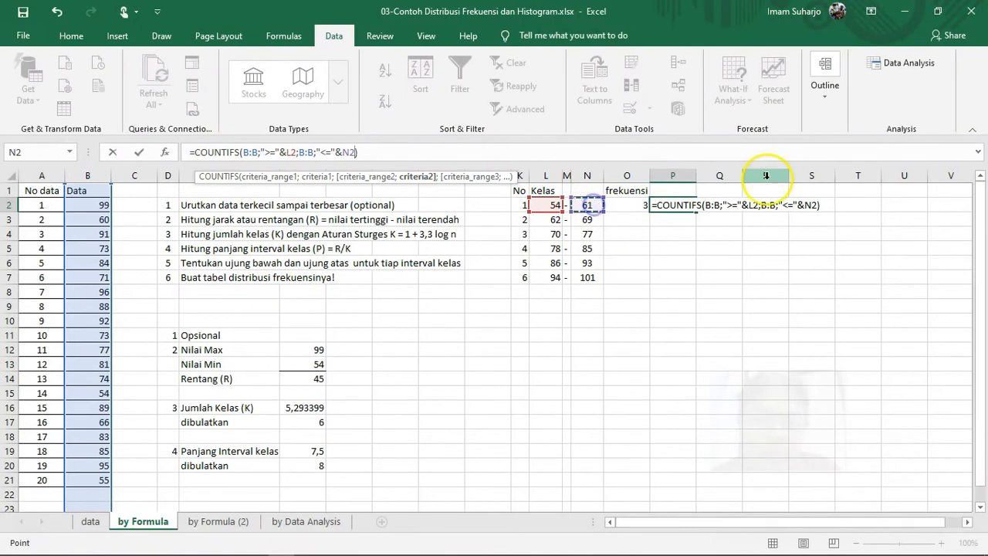
{"action": "type", "text": ")"}
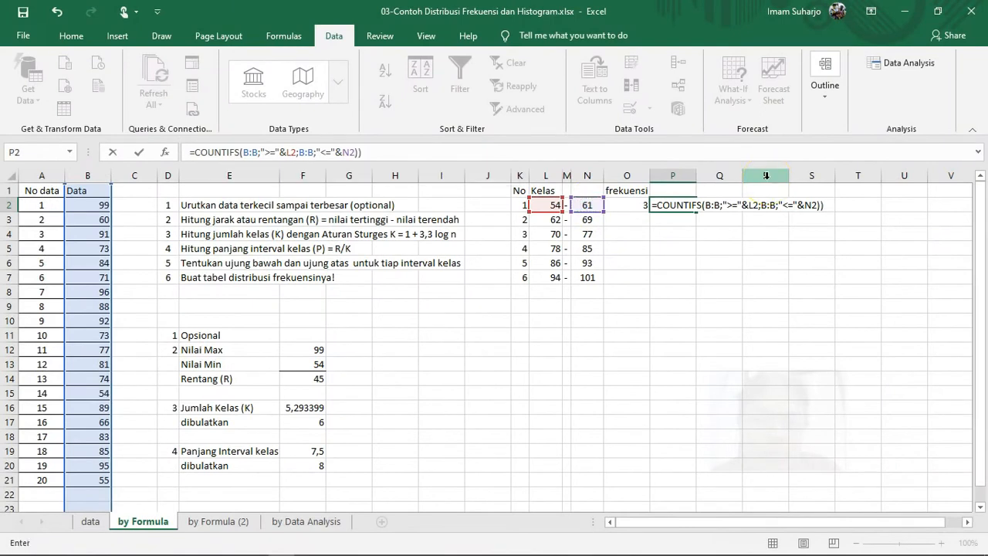
{"action": "key", "text": "BackSpace"}
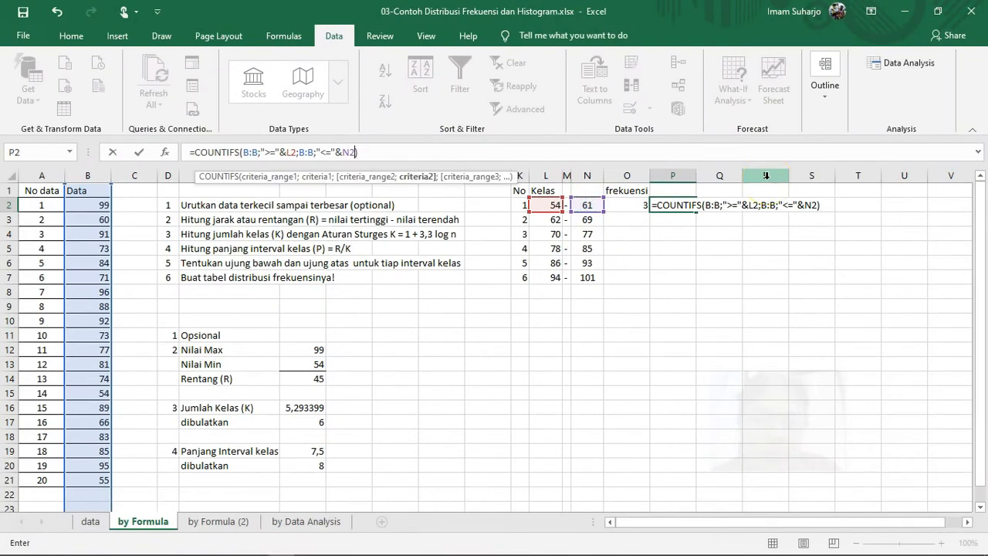
{"action": "key", "text": "Return"}
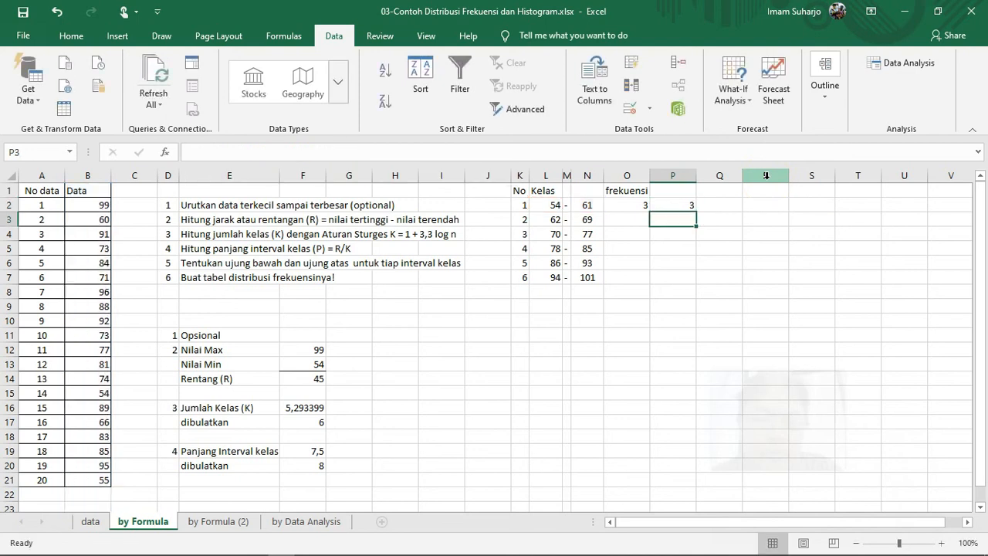
- Fill the COUNTIFS formula from P2 down to P7 and check the last class's formula and its limits in L7 and N7
{"action": "left_click", "coordinate": [672, 205]}
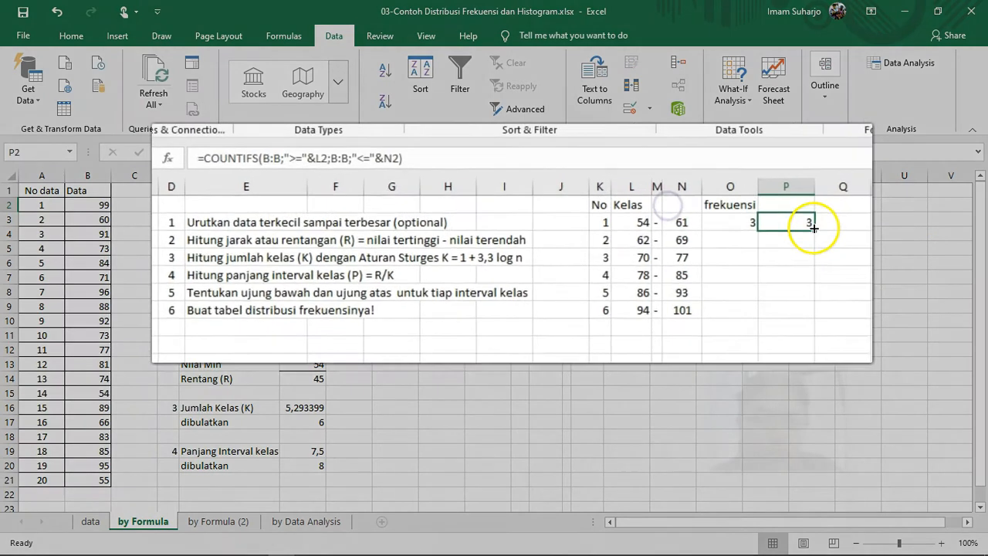
{"action": "left_click_drag", "start_coordinate": [890, 253], "coordinate": [879, 337]}
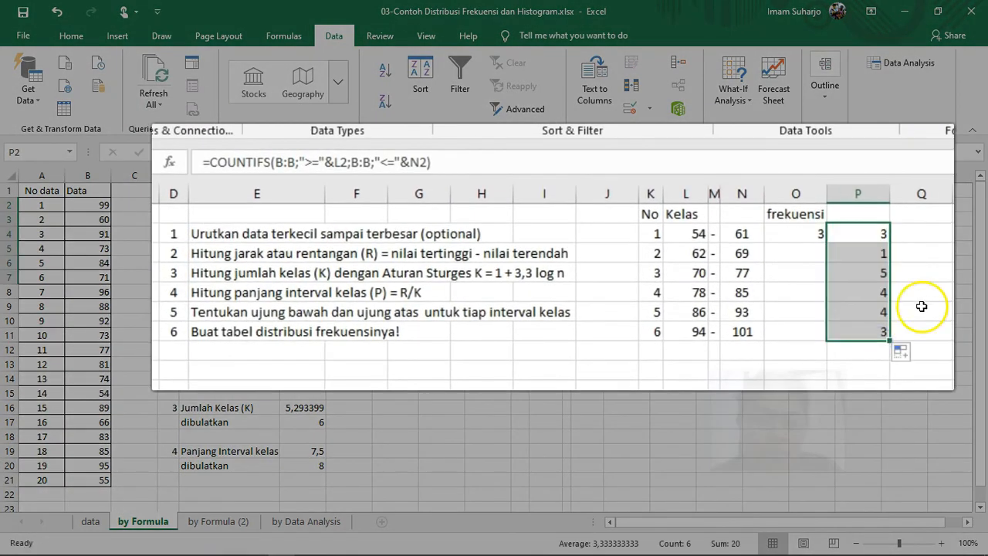
{"action": "double_click", "coordinate": [866, 331]}
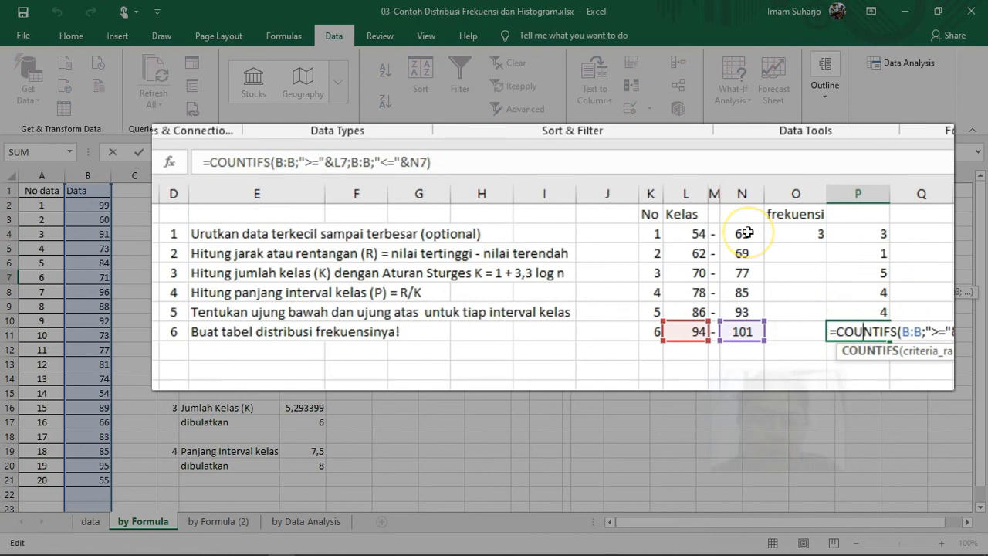
{"action": "key", "text": "Return"}
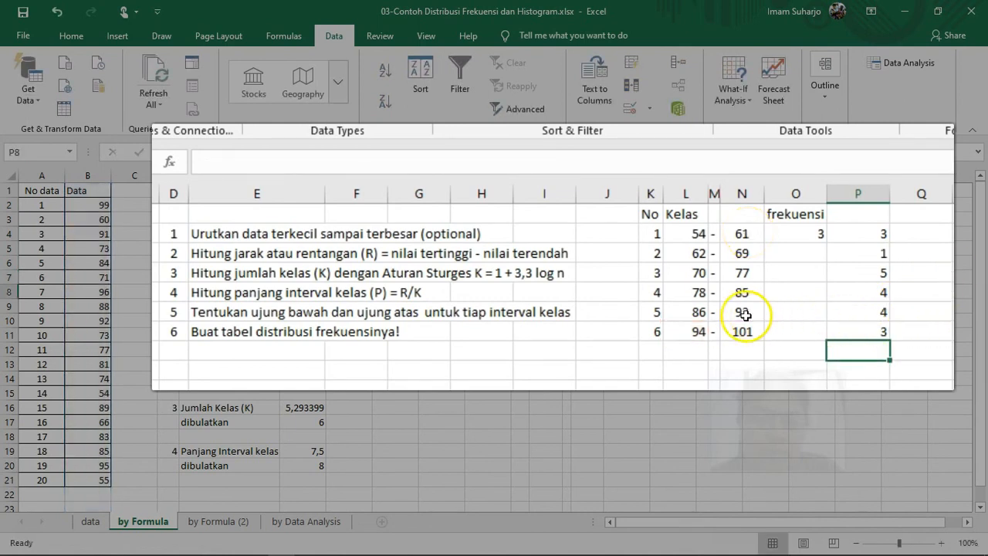
{"action": "left_click", "coordinate": [688, 331]}
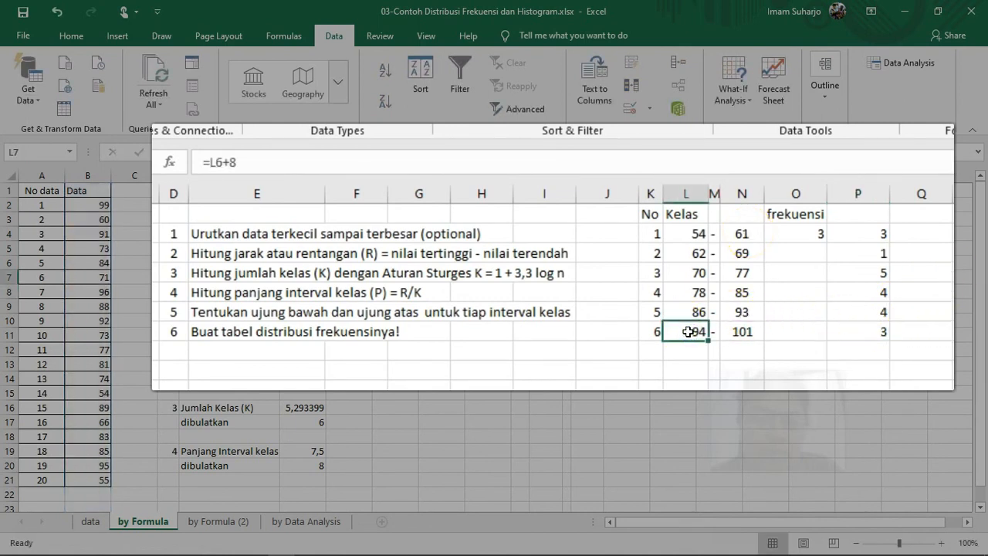
{"action": "left_click", "coordinate": [749, 334]}
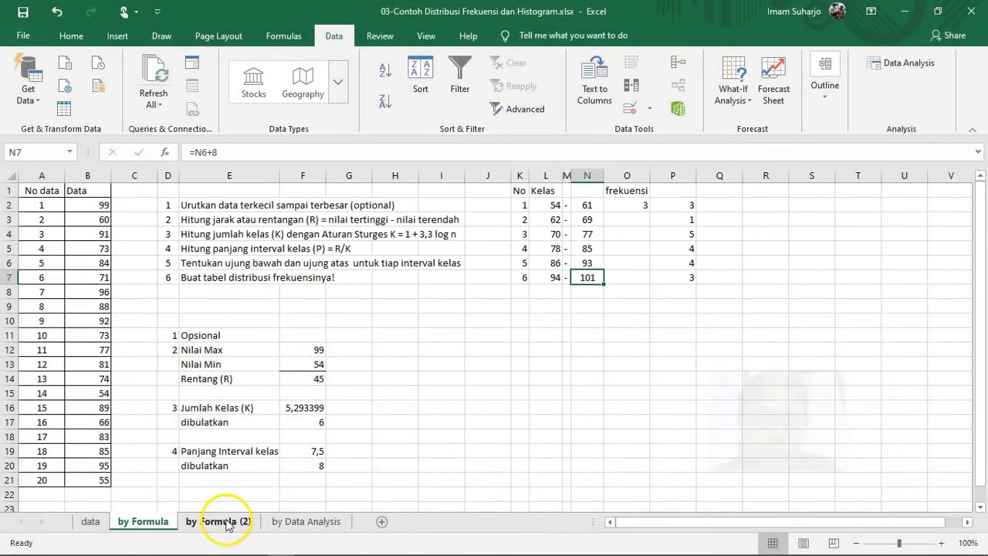
- Review the histogram frequencies on the by Formula (2) and by Data Analysis sheets for comparison with the COUNTIFS results
{"action": "left_click", "coordinate": [225, 522]}
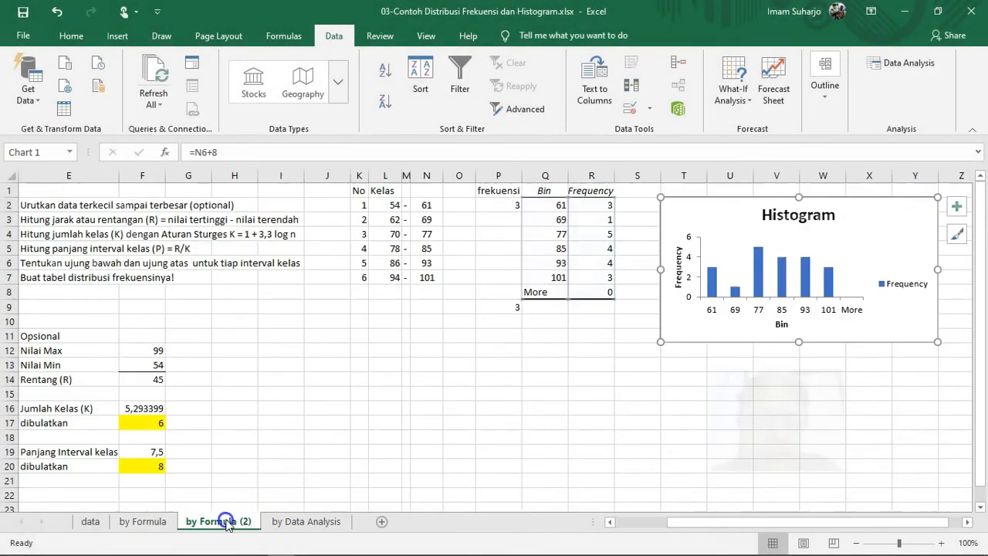
{"action": "left_click", "coordinate": [299, 521]}
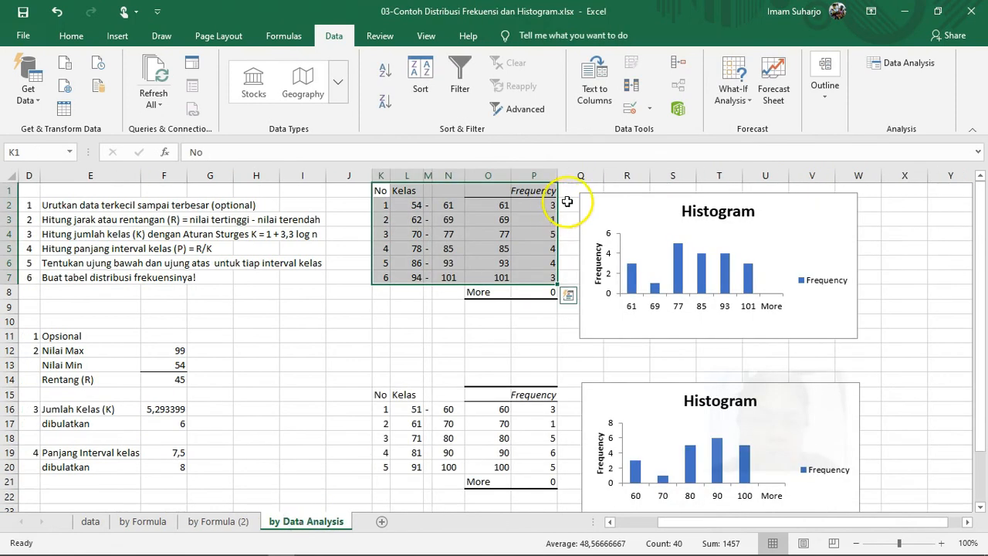
{"action": "left_click", "coordinate": [504, 261]}
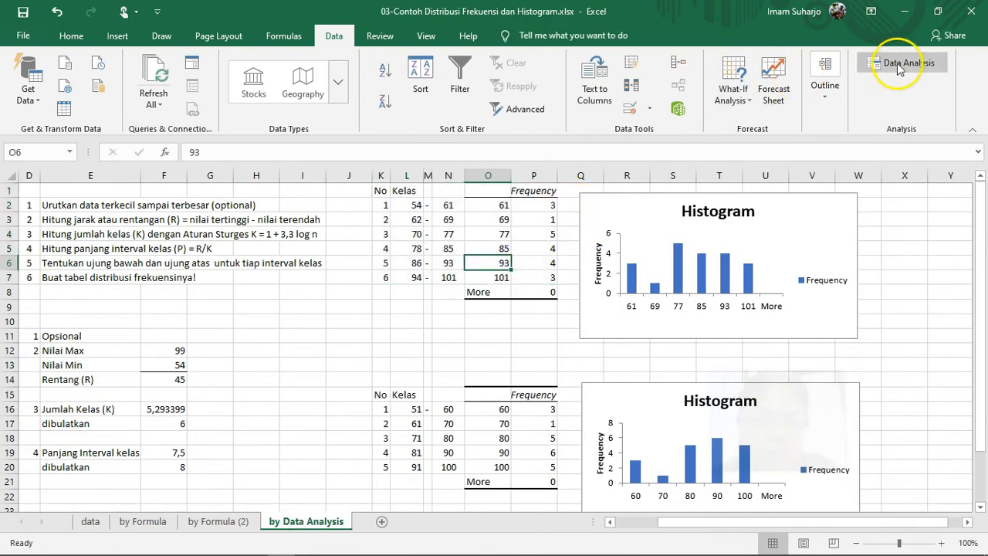
- On the by Formula sheet, test the COUNTIFS frequencies by changing data value B3 to 80, and undo the change
{"action": "left_click", "coordinate": [150, 522]}
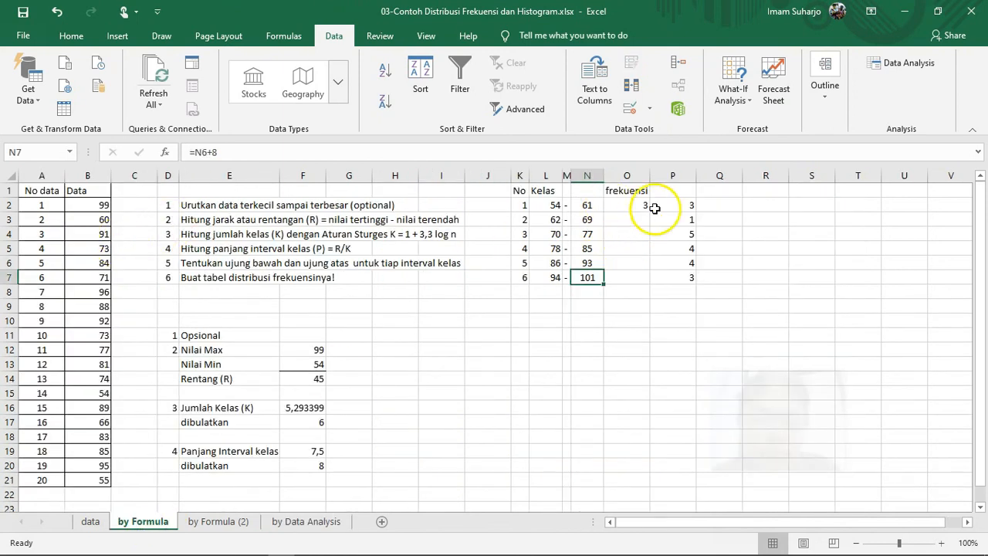
{"action": "left_click", "coordinate": [97, 219]}
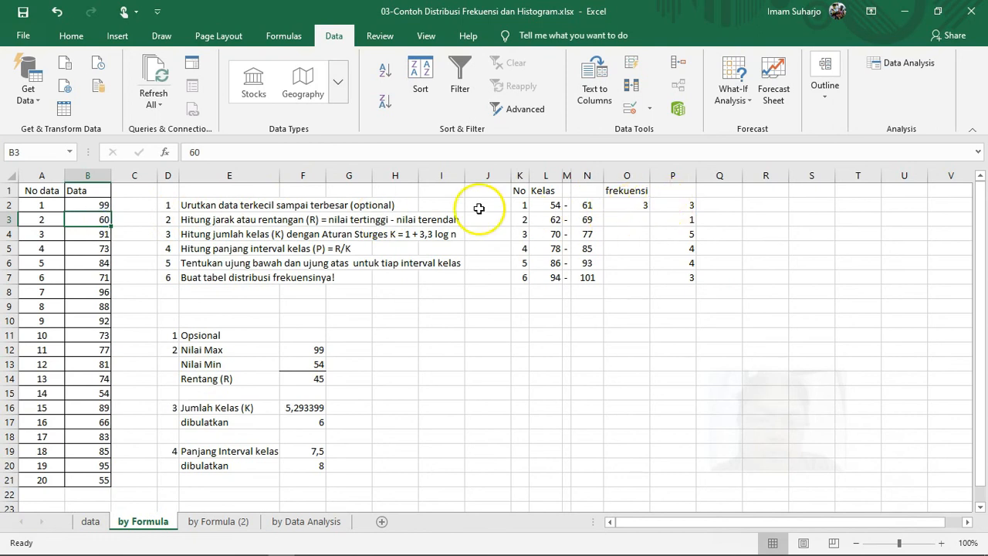
{"action": "left_click", "coordinate": [98, 236]}
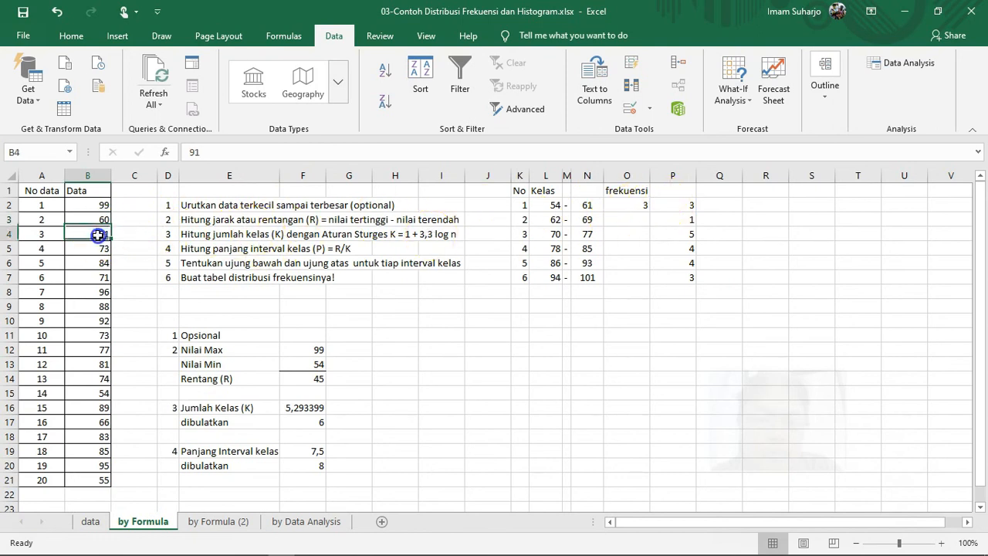
{"action": "left_click", "coordinate": [99, 220]}
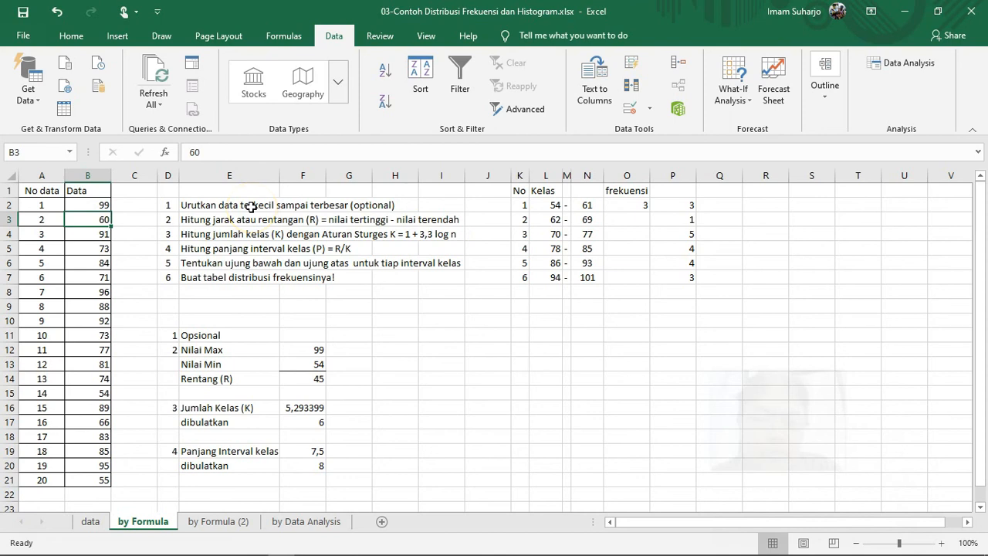
{"action": "type", "text": "80"}
{"action": "key", "text": "Return"}
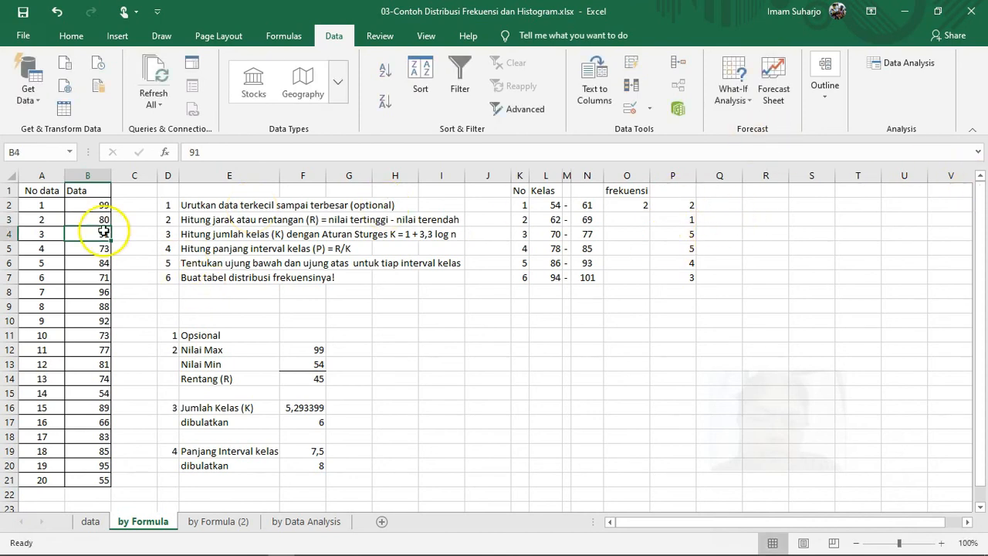
{"action": "key", "text": "ctrl+z"}
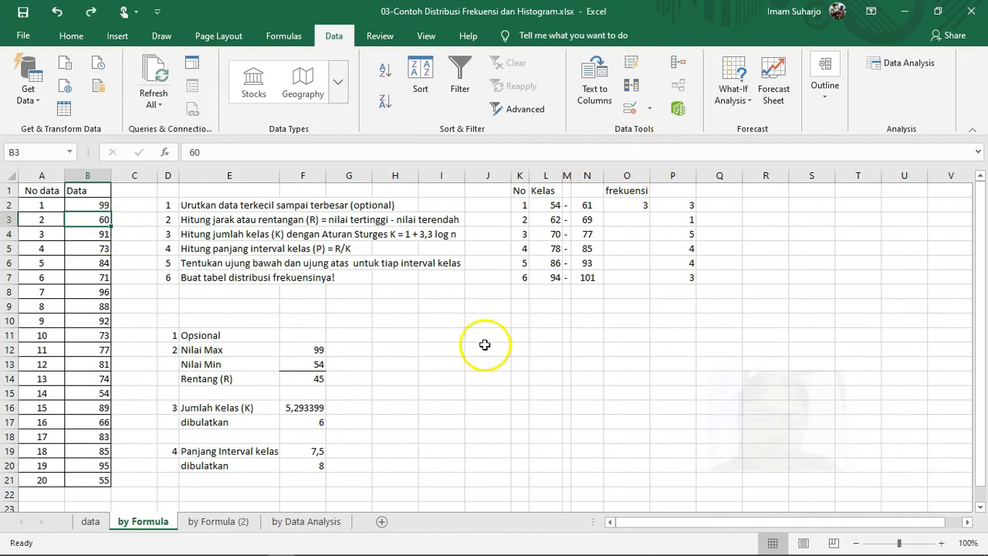
- Examine the data values in column B on the by Data Analysis sheet alongside its frequency tables and histograms
{"action": "left_click", "coordinate": [292, 523]}
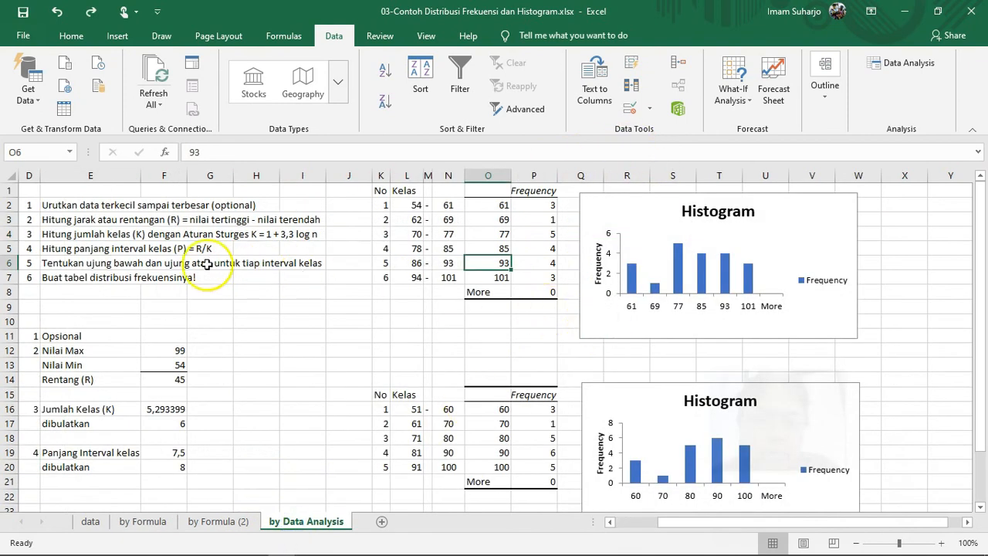
{"action": "left_click_drag", "start_coordinate": [667, 528], "coordinate": [634, 522]}
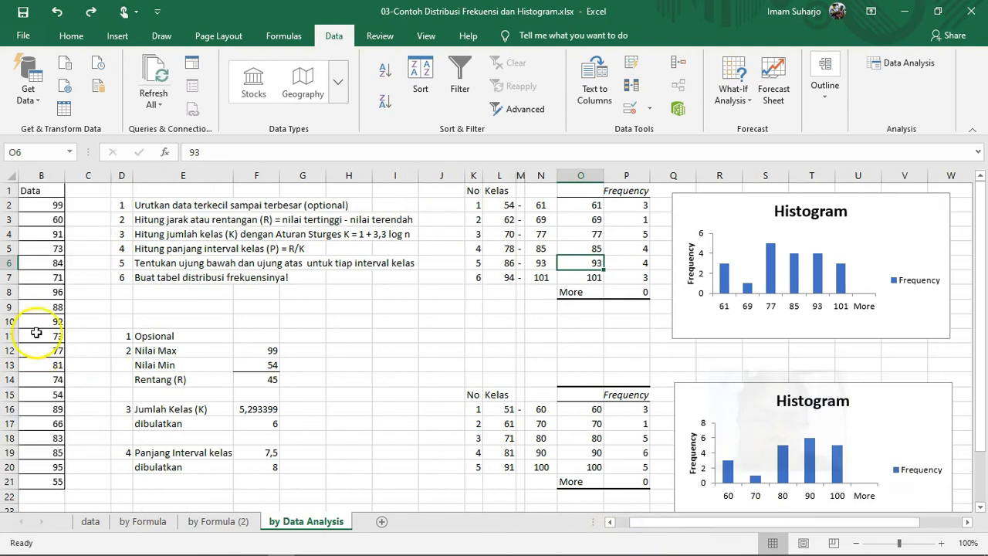